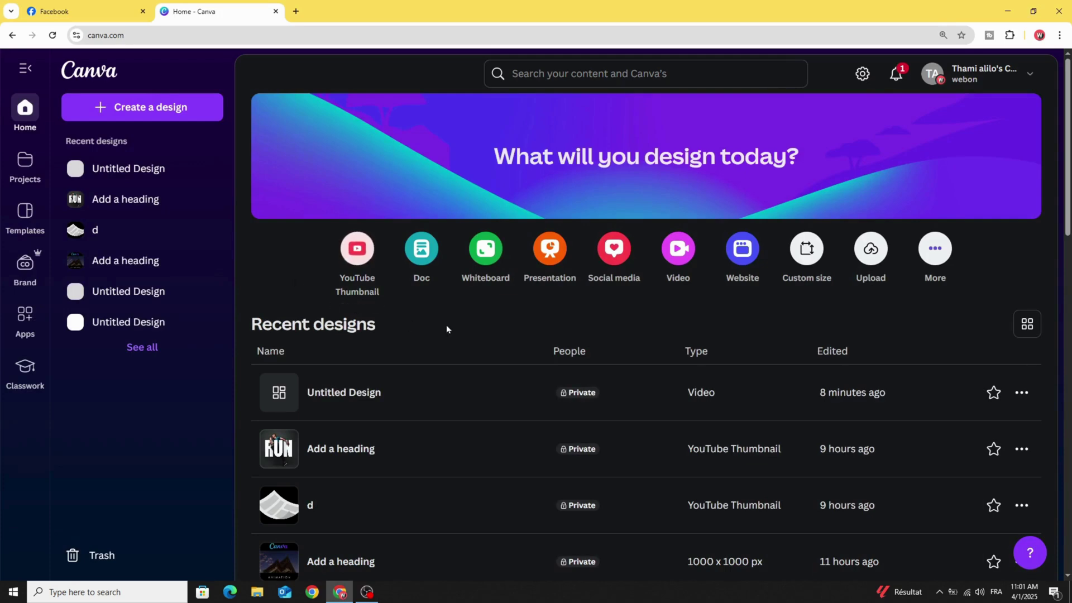
Create a blank Video (Landscape) design at 1920 × 1080 from the Canva home page
left_click(685, 255)
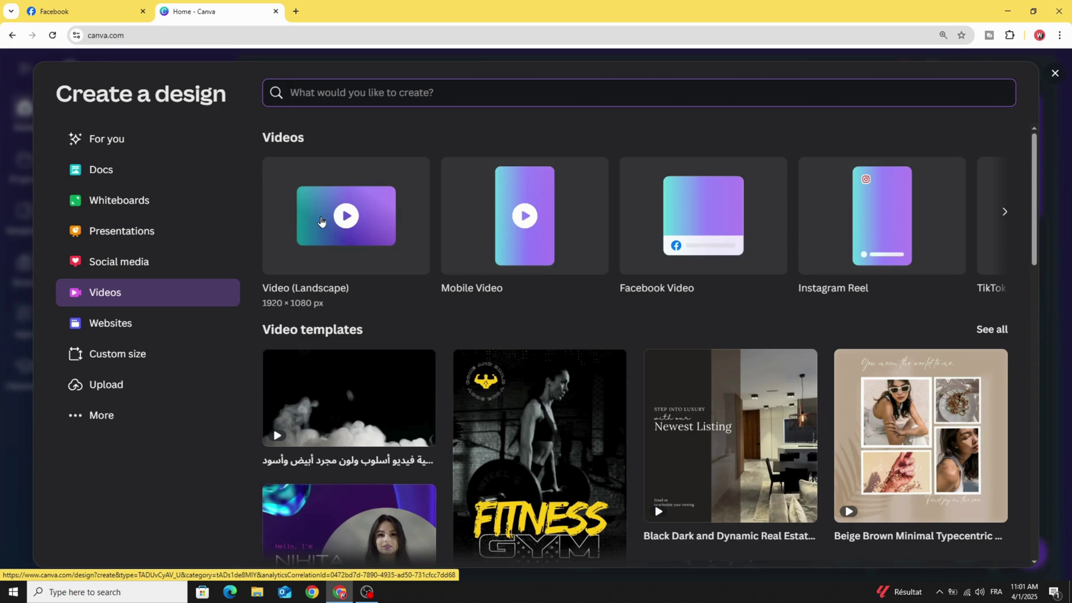
left_click(321, 222)
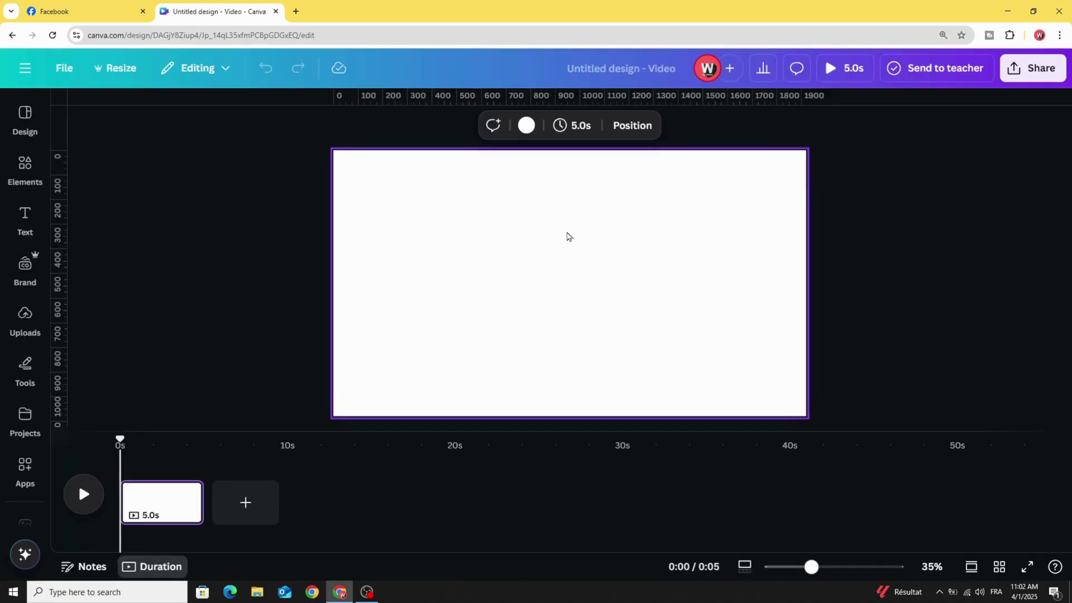
Give the page a custom vivid pink background colour (#E20051)
left_click(526, 125)
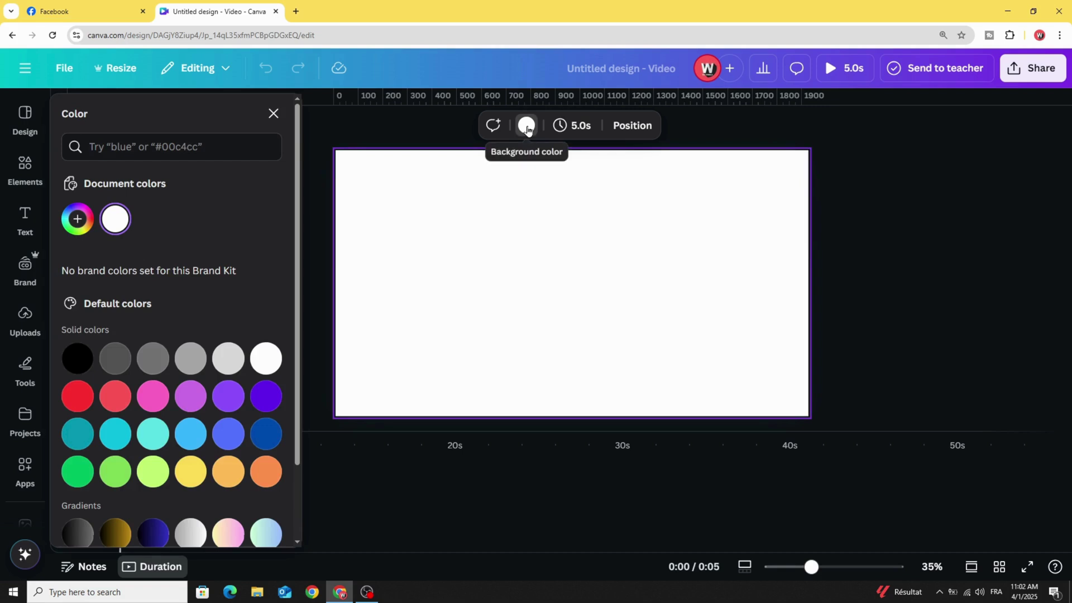
left_click(78, 219)
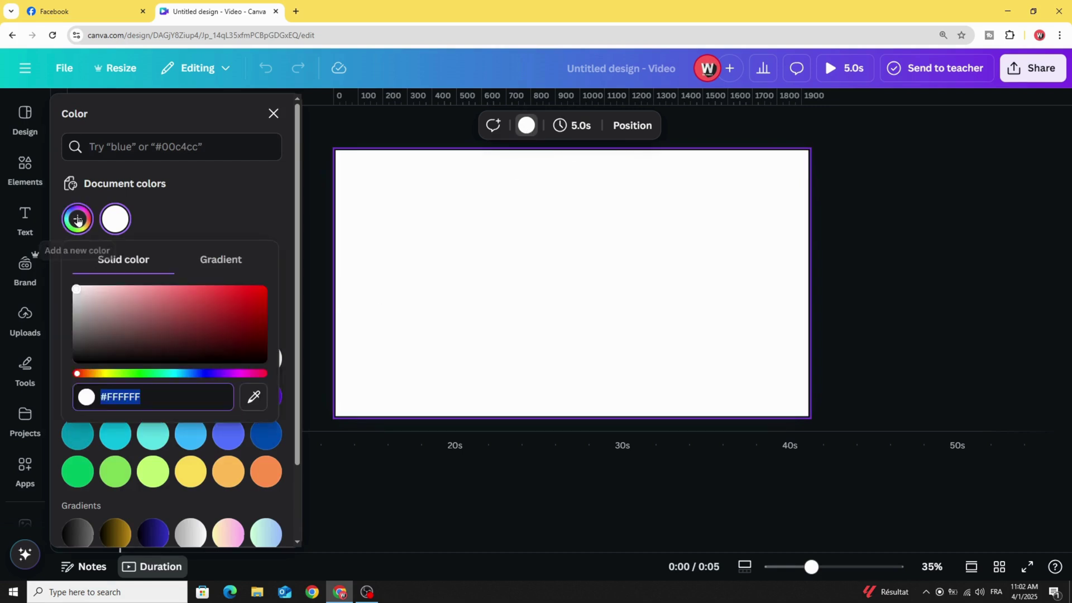
left_click(252, 374)
left_click_drag(251, 329, 279, 286)
left_click(313, 253)
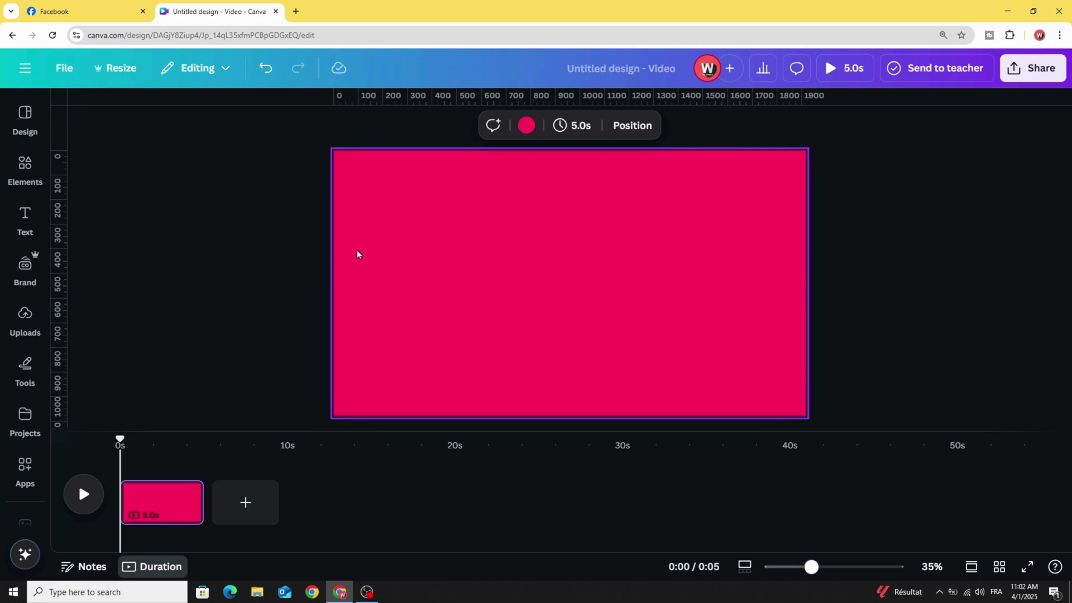
Search Elements for 'blob' and add the orange blob graphic to the page
left_click(28, 170)
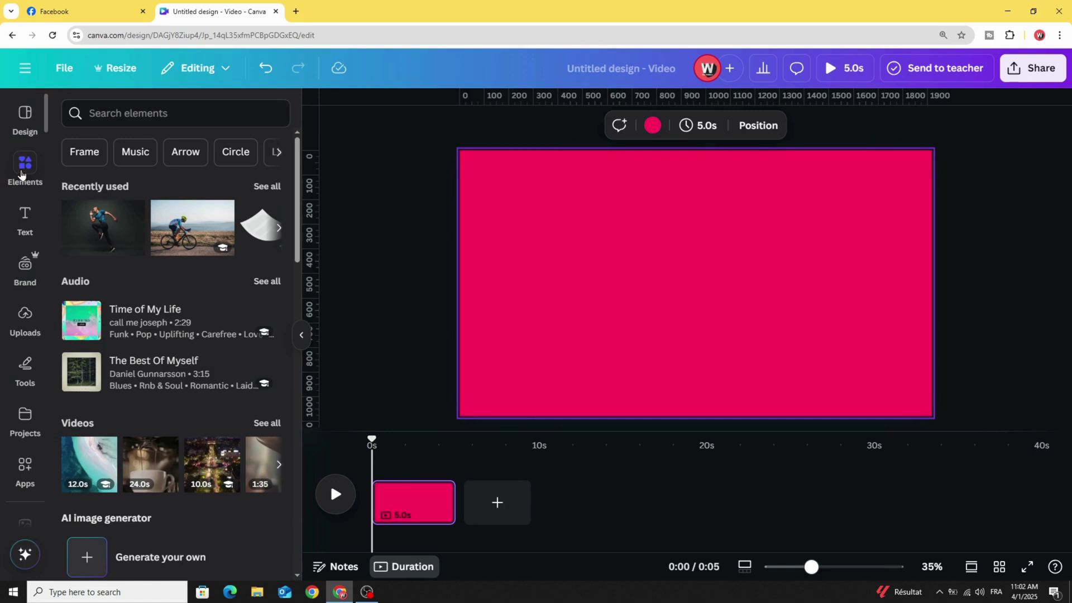
left_click(112, 116)
type("blob")
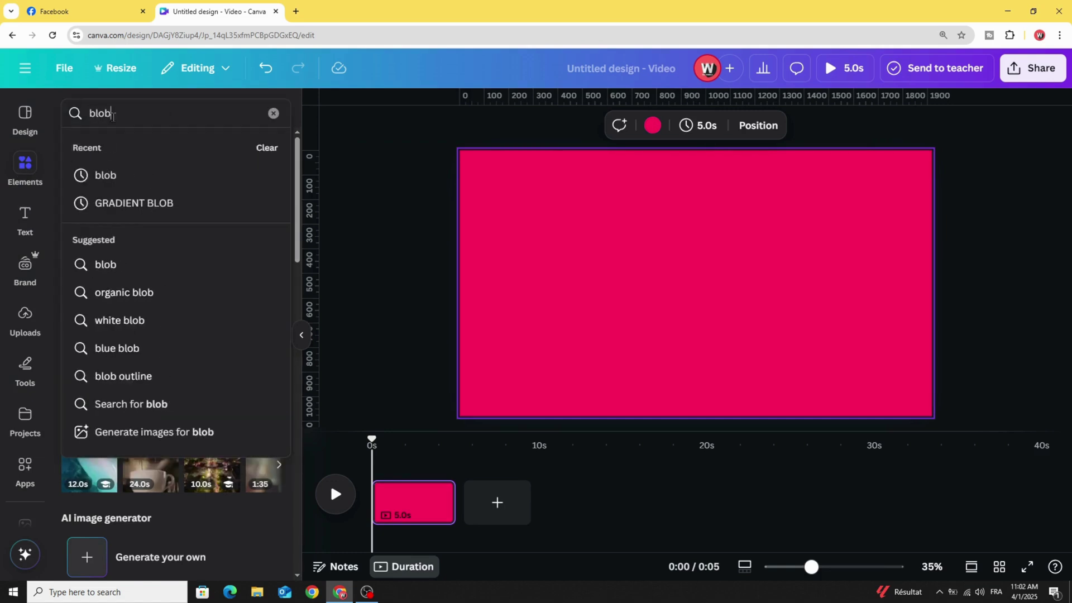
key("Return")
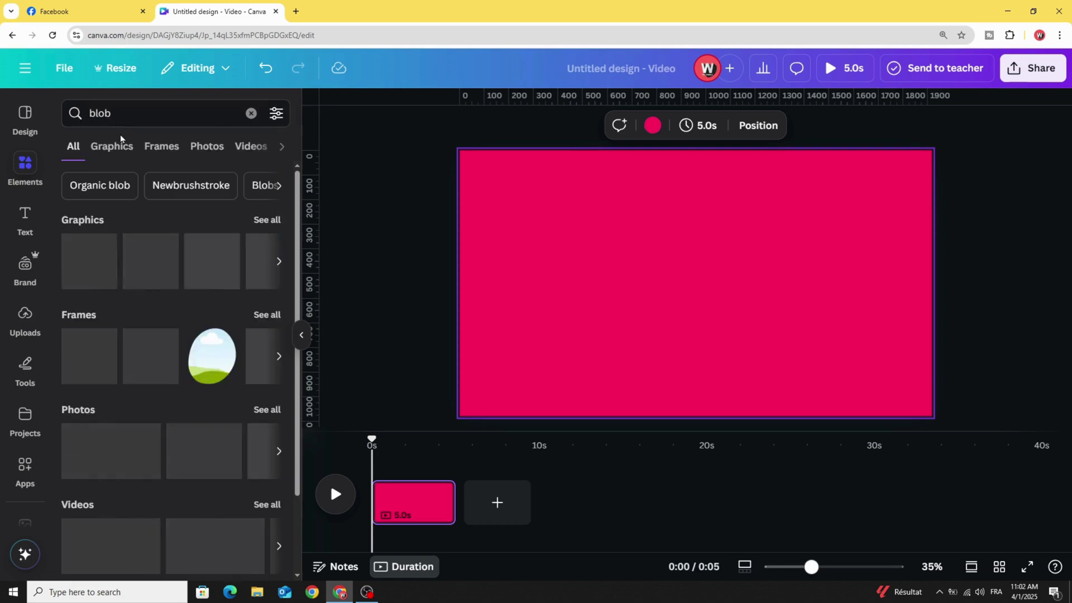
left_click(110, 159)
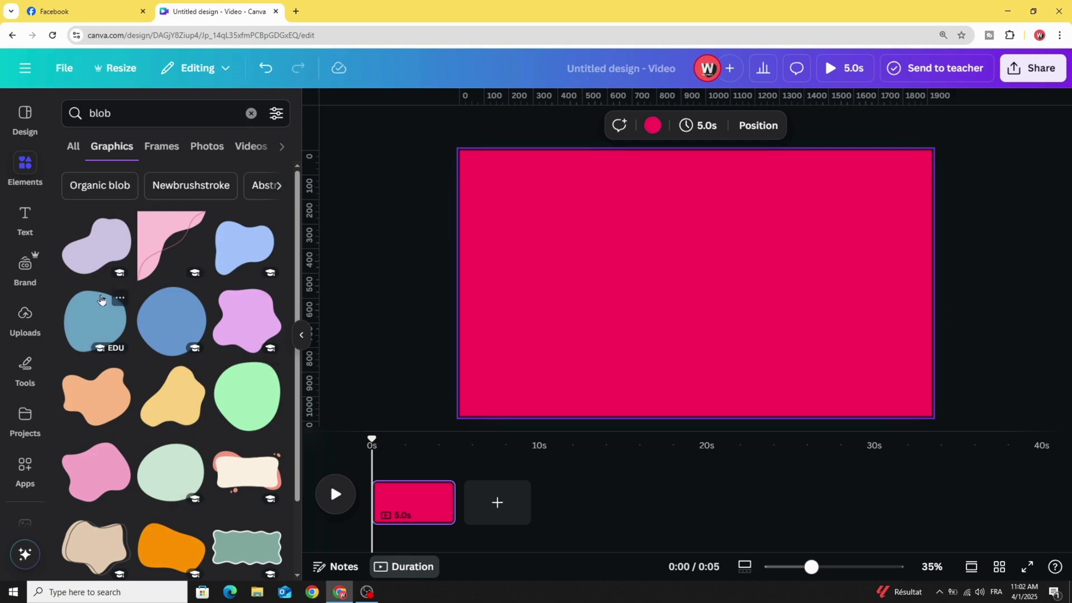
left_click(104, 402)
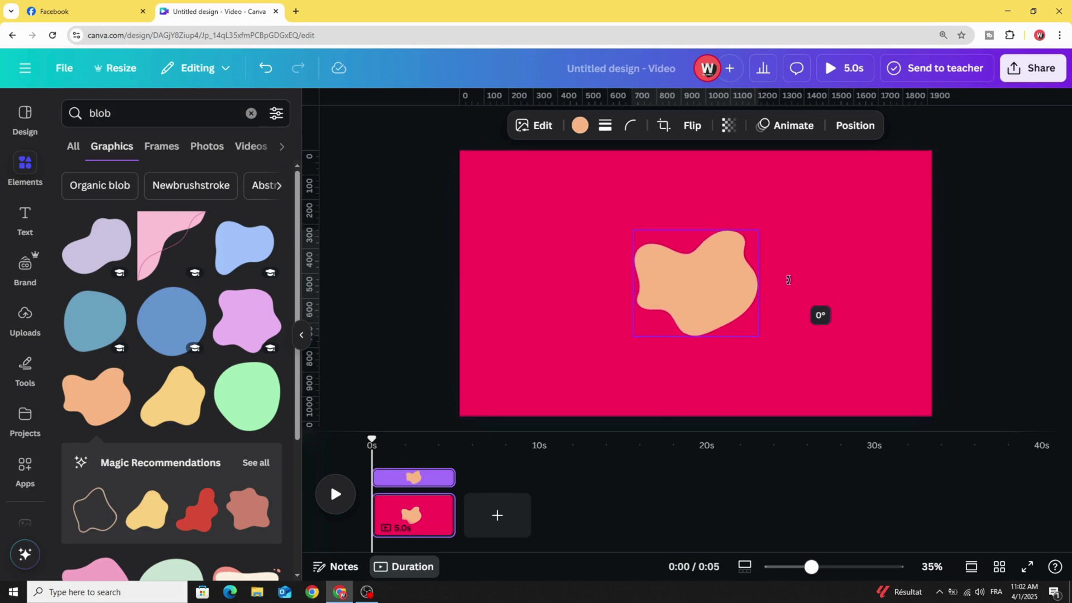
Enlarge and tilt the blob so it covers the left side of the page
left_click_drag(633, 336, 368, 558)
left_click_drag(677, 281, 659, 248)
left_click_drag(742, 195, 776, 163)
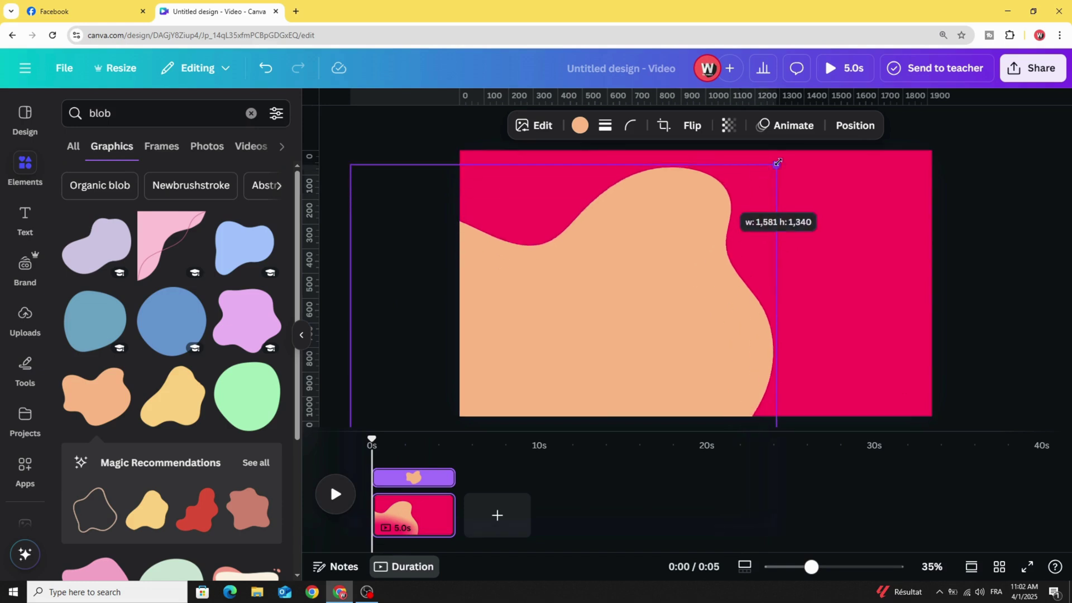
left_click_drag(810, 347, 829, 410)
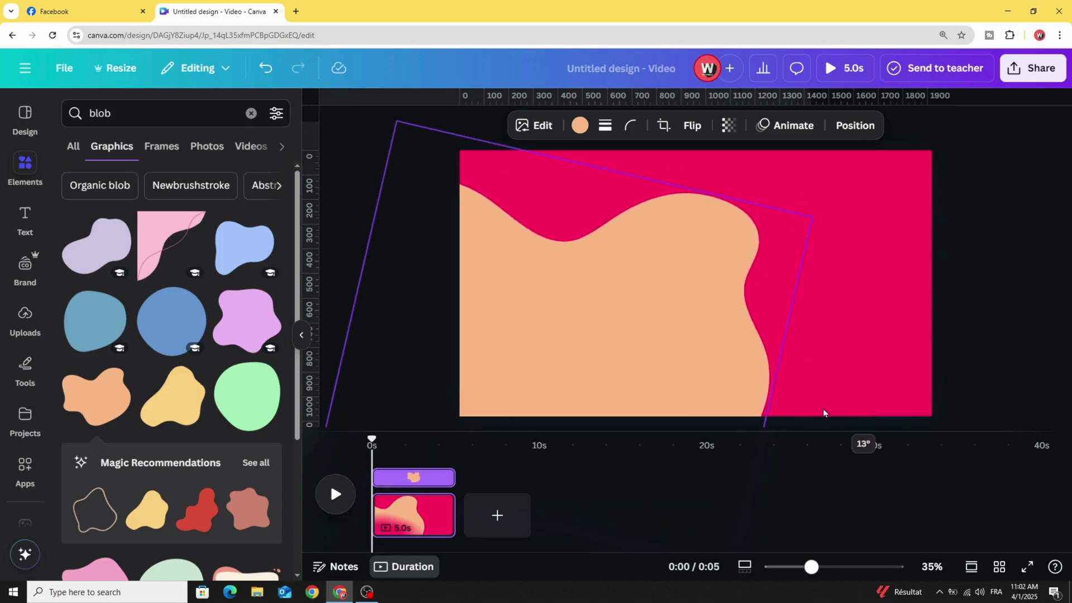
left_click_drag(675, 363, 610, 296)
left_click_drag(735, 319, 723, 331)
mouse_move(756, 162)
left_mouse_down()
mouse_move(794, 203)
mouse_move(764, 178)
left_mouse_up()
mouse_move(620, 306)
left_mouse_down()
mouse_move(596, 303)
mouse_move(598, 292)
mouse_move(608, 306)
mouse_move(492, 307)
mouse_move(622, 311)
mouse_move(606, 313)
left_mouse_up()
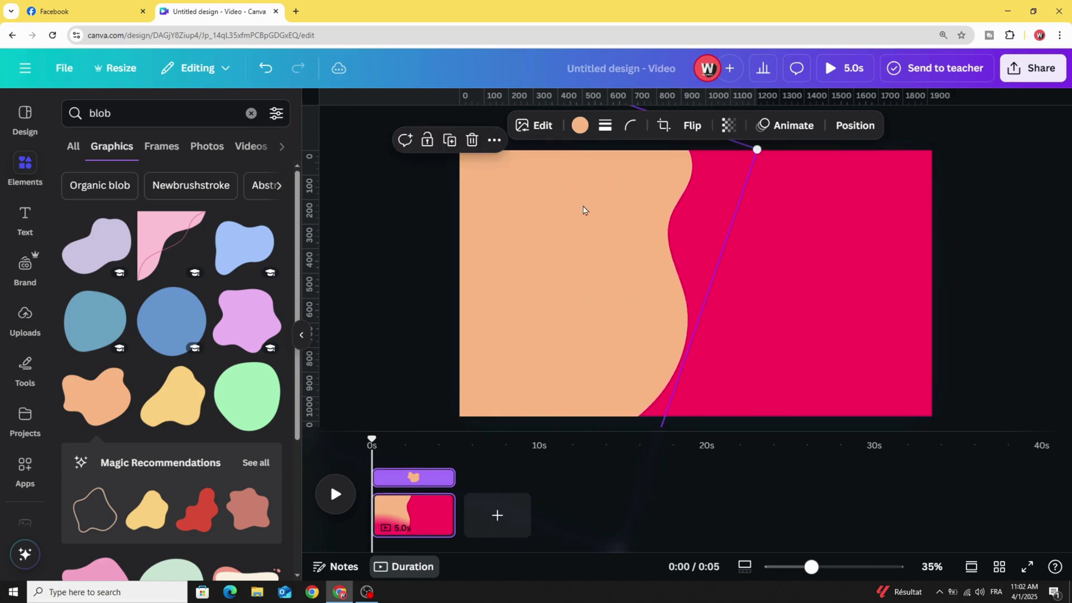
Recolour the blob white and nudge it slightly left and up
left_click(580, 125)
left_click(273, 354)
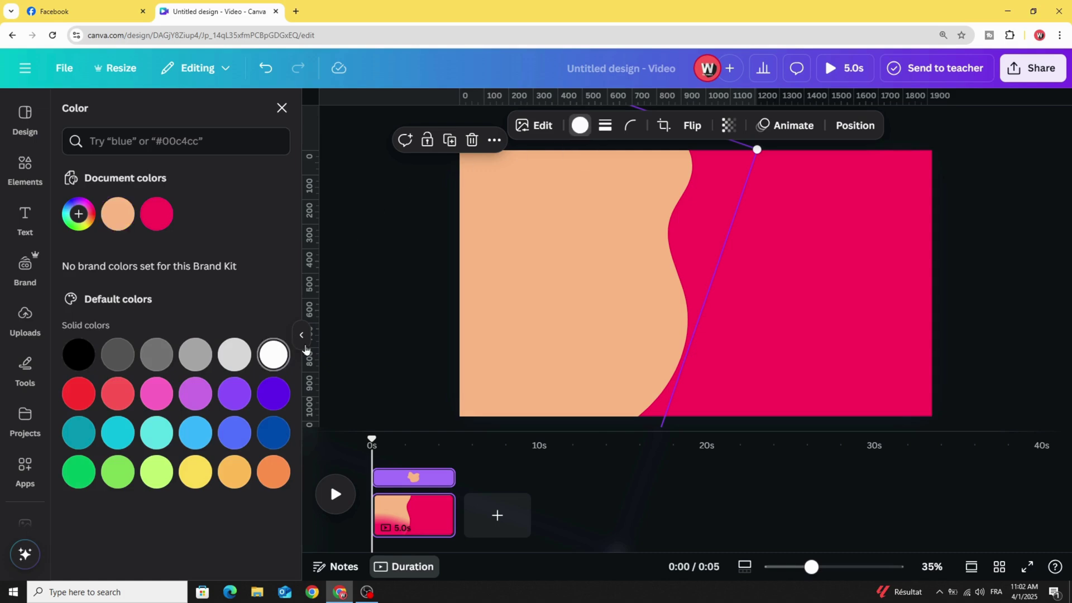
left_click_drag(560, 329, 550, 325)
Add the uploaded GUAVA juice can photo and remove its background with BG Remover
left_click(14, 182)
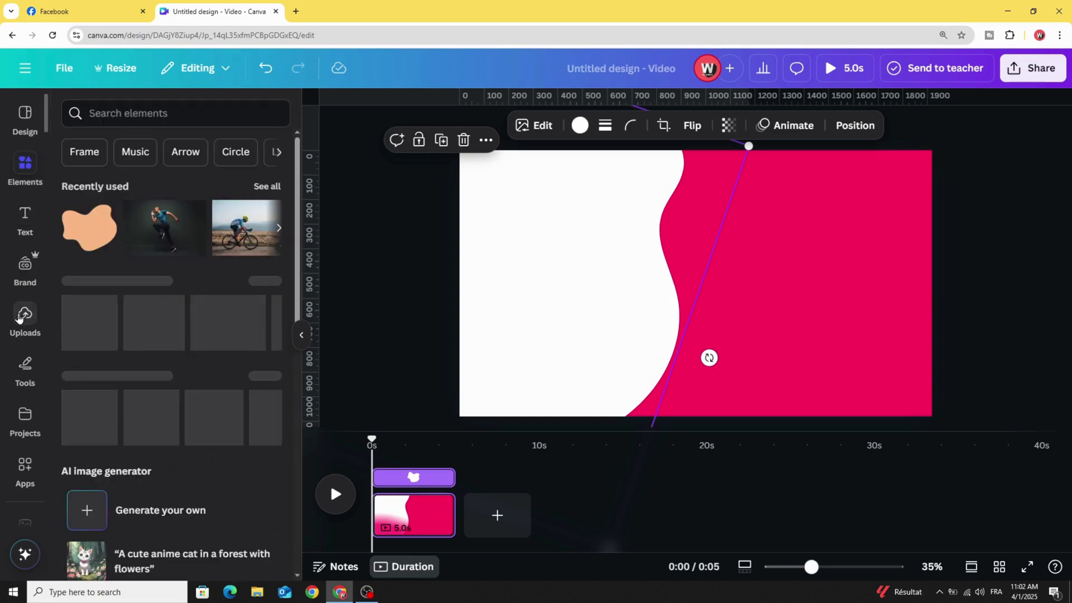
left_click(35, 314)
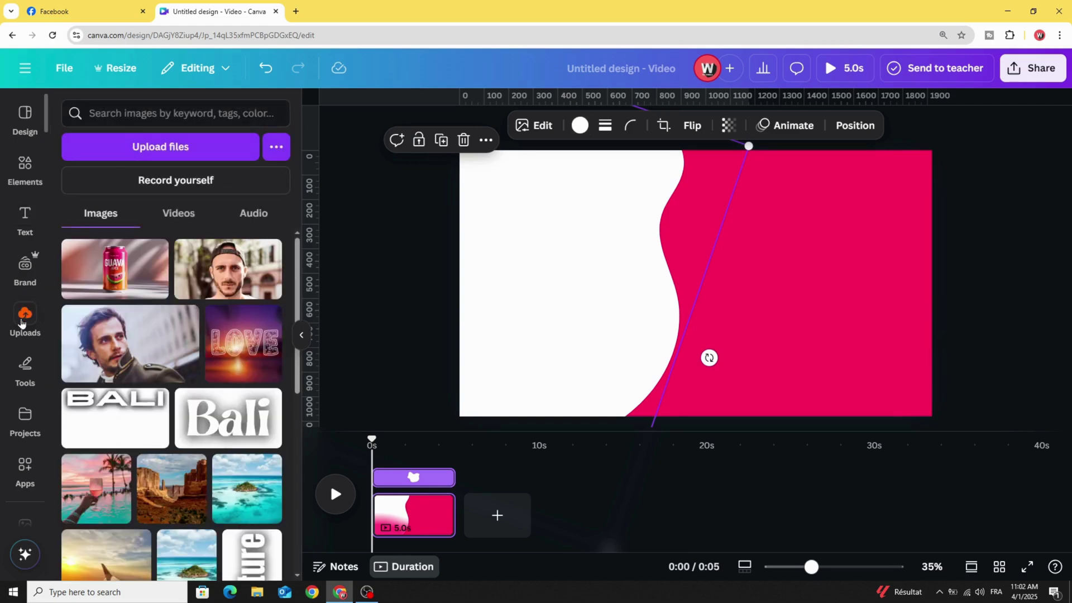
left_click(110, 273)
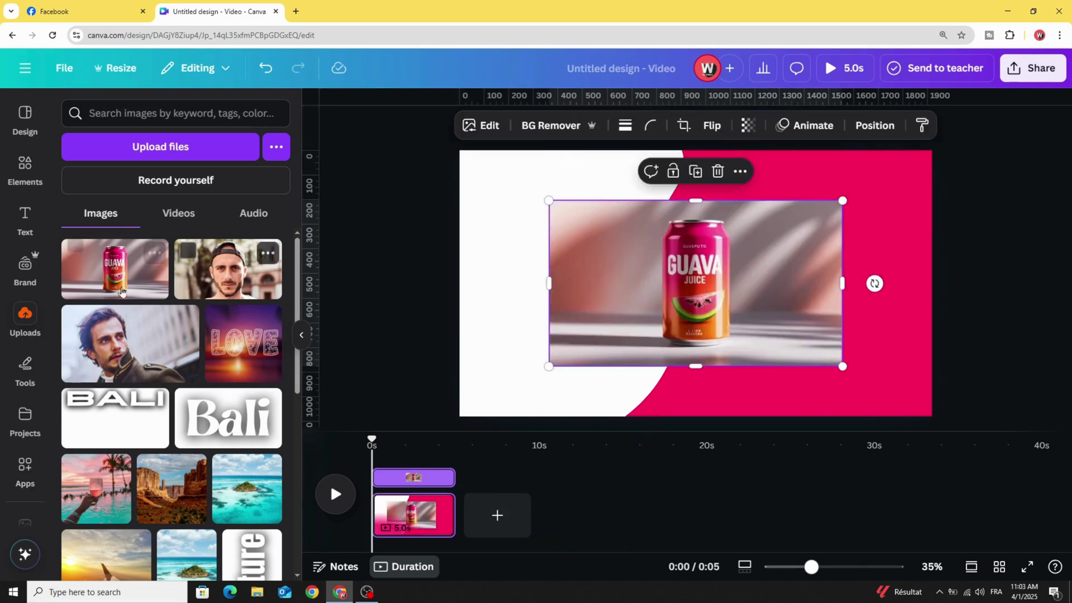
left_click_drag(618, 264, 637, 270)
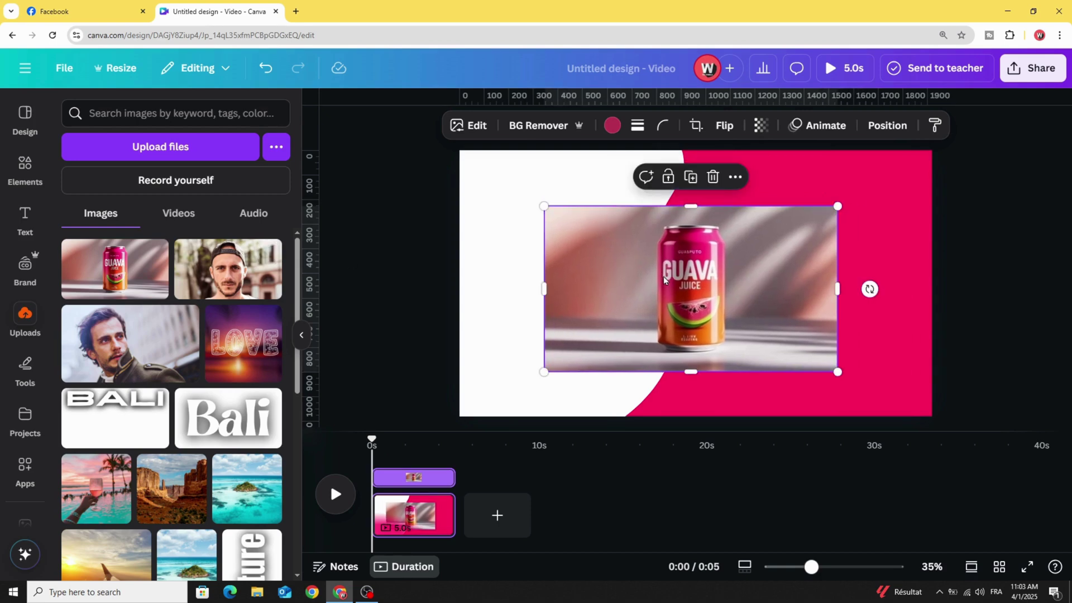
left_click(530, 126)
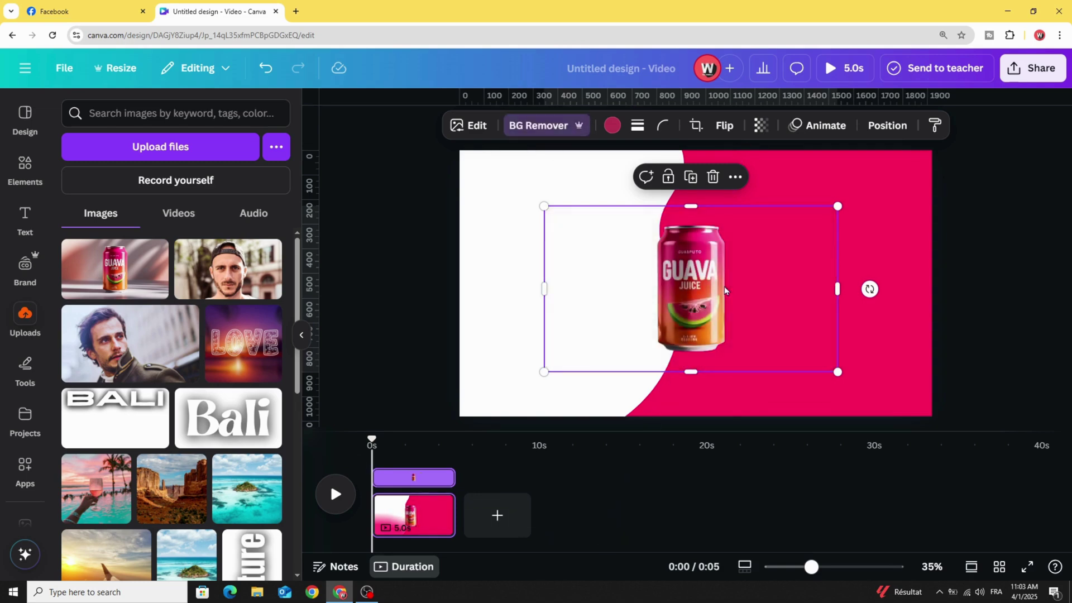
left_click_drag(581, 307, 560, 283)
Crop the can's empty right side, then enlarge and tilt it across the white–pink edge
left_click_drag(772, 283, 668, 283)
left_click_drag(591, 305, 536, 270)
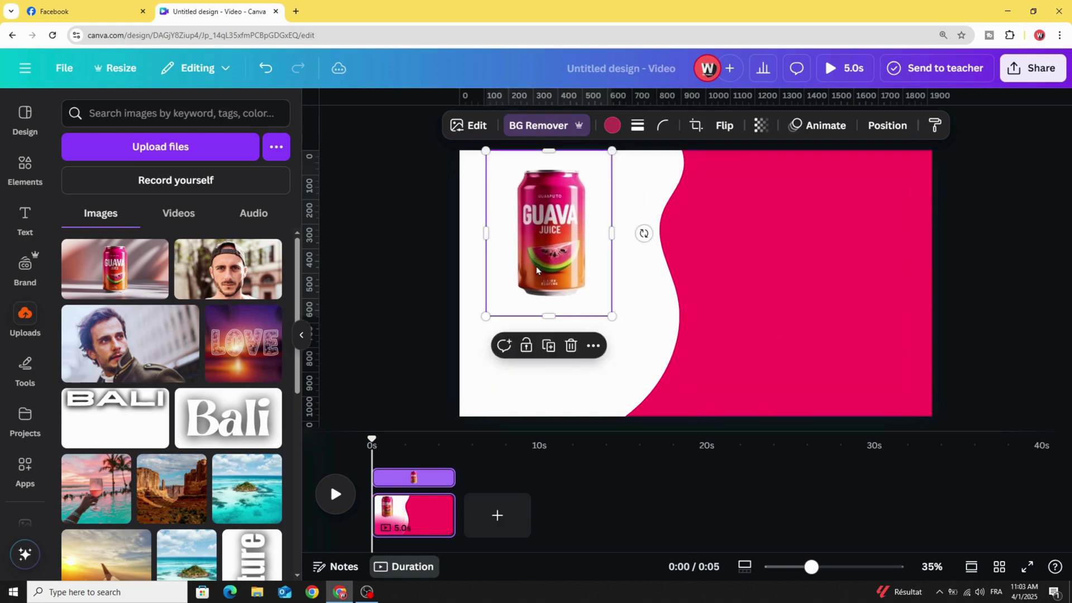
left_click_drag(610, 315, 699, 412)
left_click_drag(718, 282, 738, 357)
left_click_drag(598, 308, 638, 315)
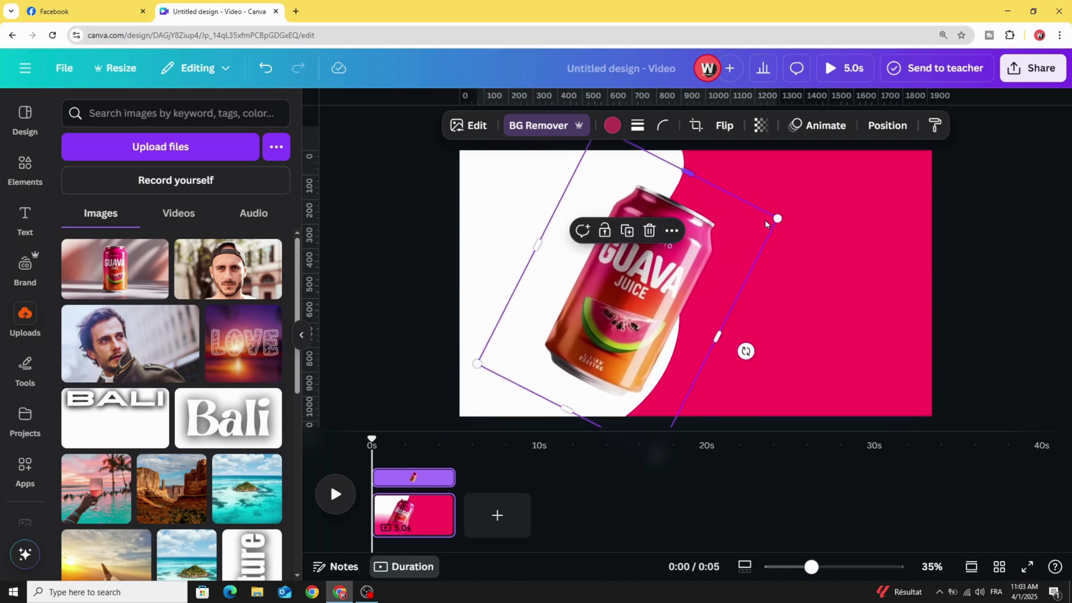
mouse_move(775, 220)
left_mouse_down()
mouse_move(802, 207)
mouse_move(787, 209)
left_mouse_up()
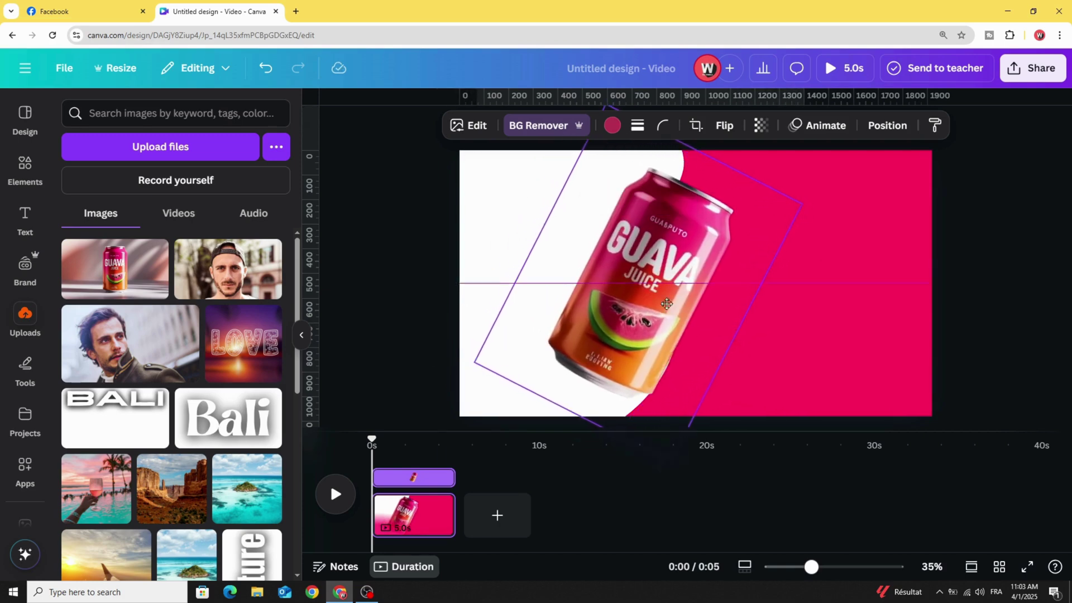
Search Elements Photos for 'guava' and add the halved guava slice photo
left_click(412, 265)
left_click(21, 172)
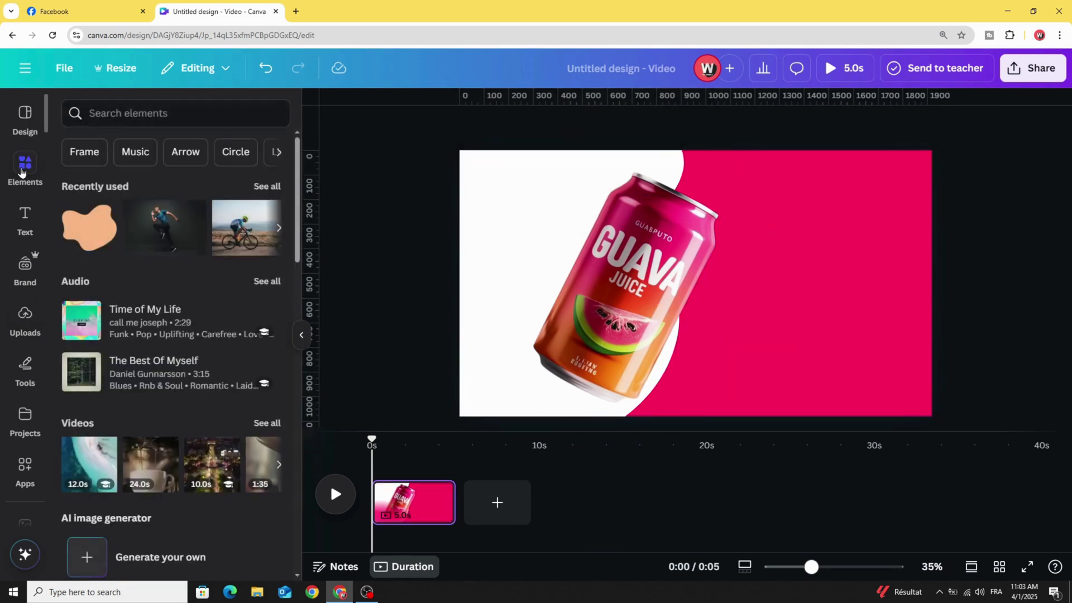
left_click(140, 114)
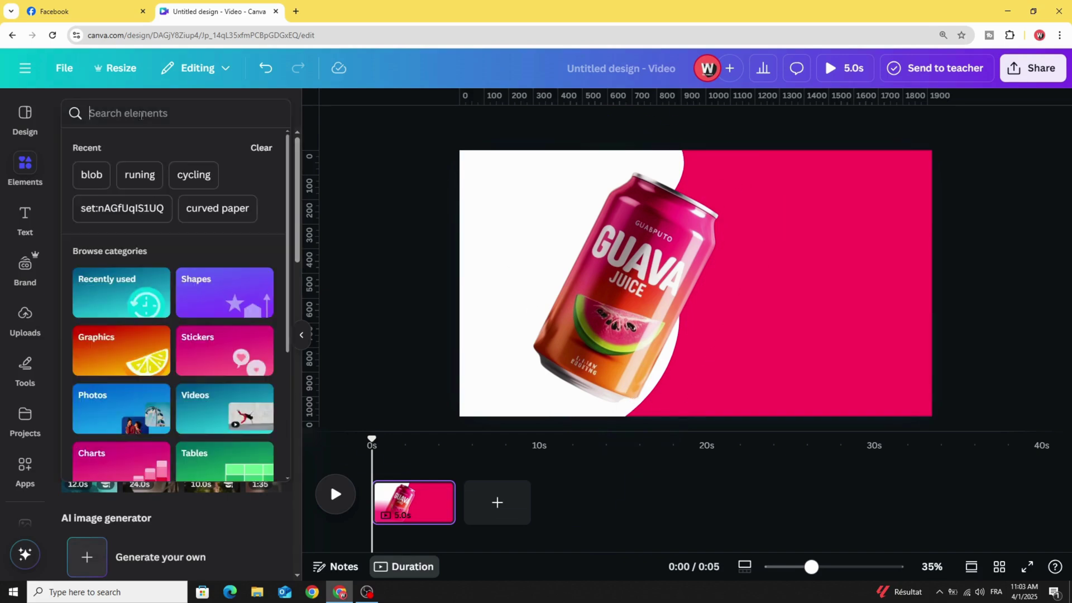
type("gu")
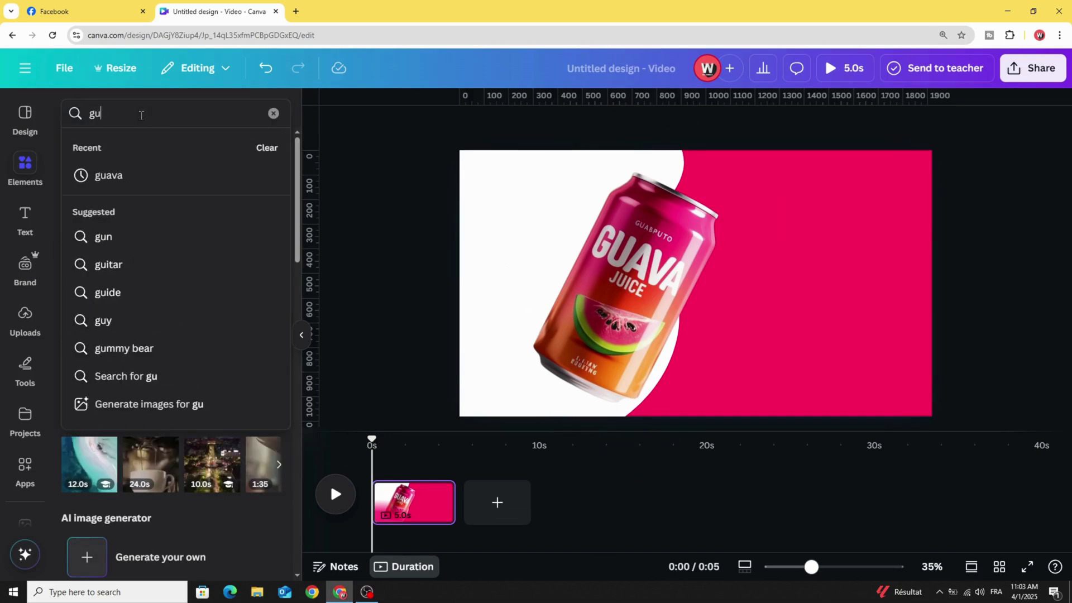
type("ava")
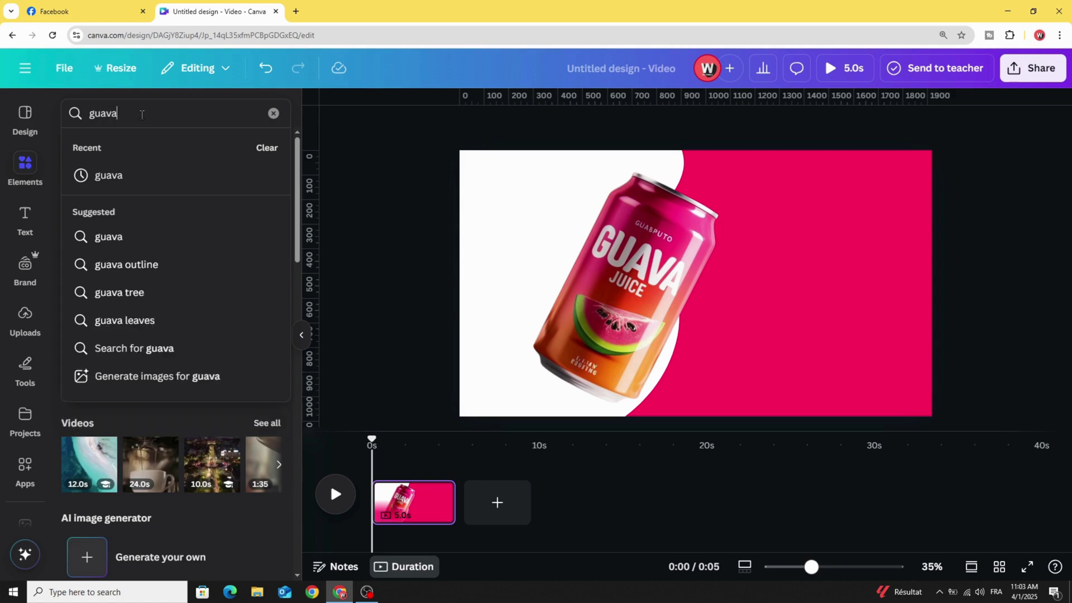
key("Return")
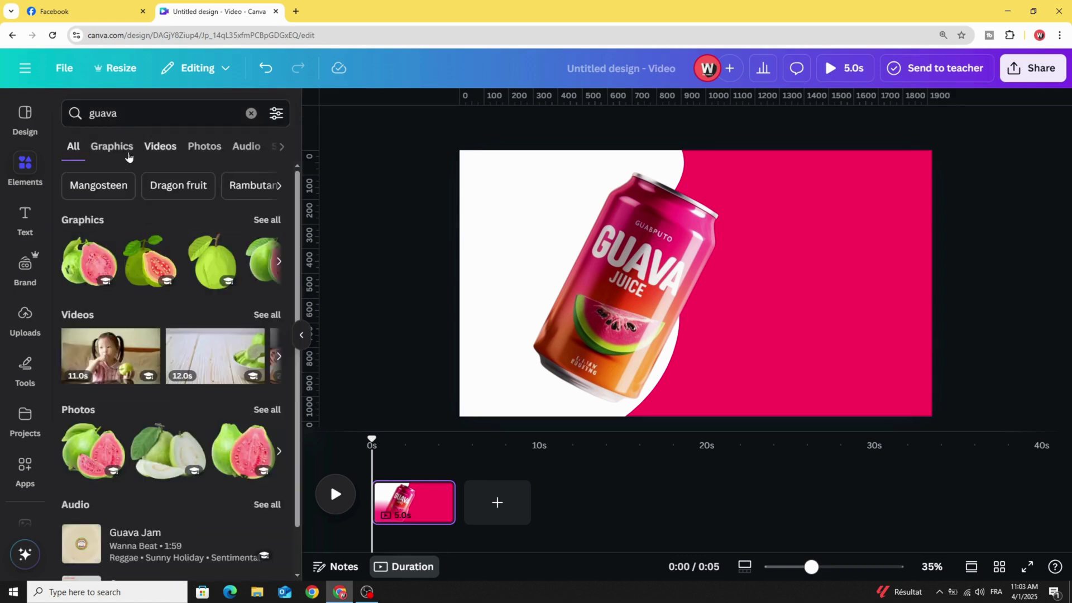
left_click(204, 147)
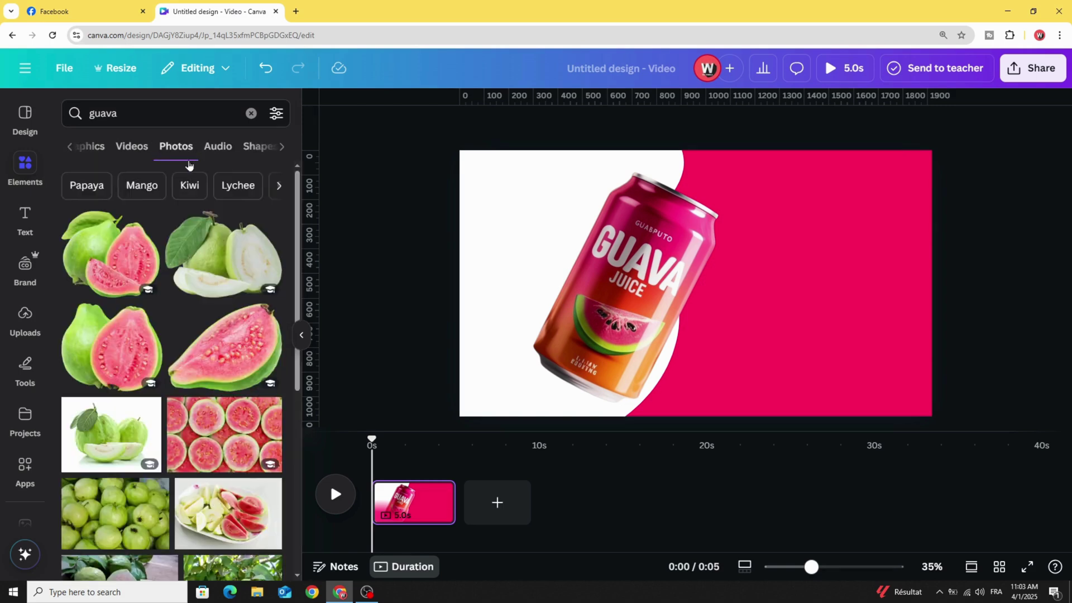
left_click(236, 357)
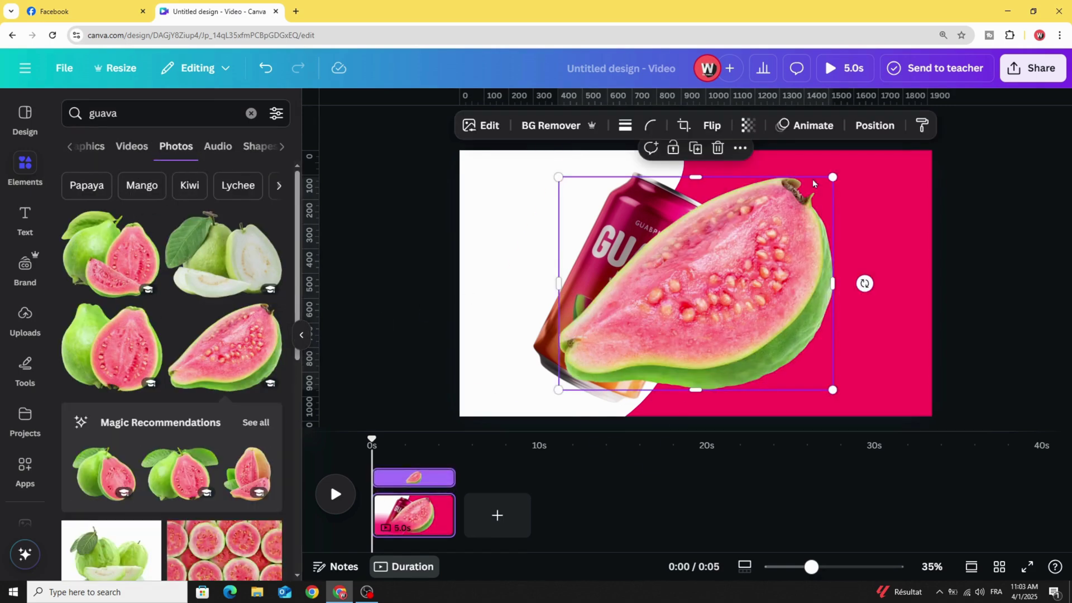
Shrink the guava slice and place it at the lower right of the can
left_click_drag(832, 180, 650, 389)
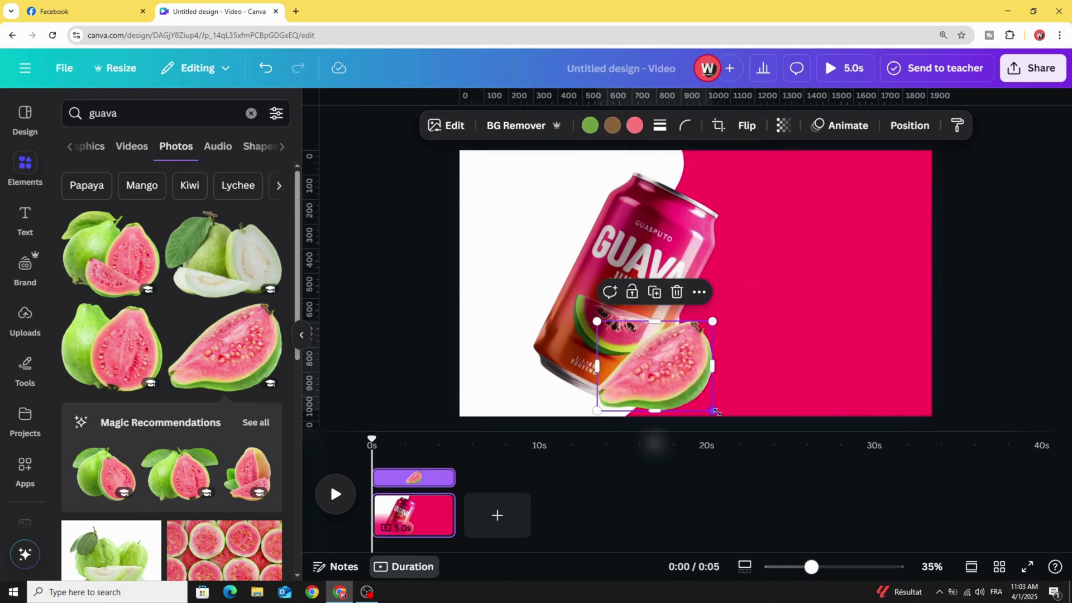
left_click_drag(717, 411, 724, 417)
left_click_drag(668, 397, 666, 389)
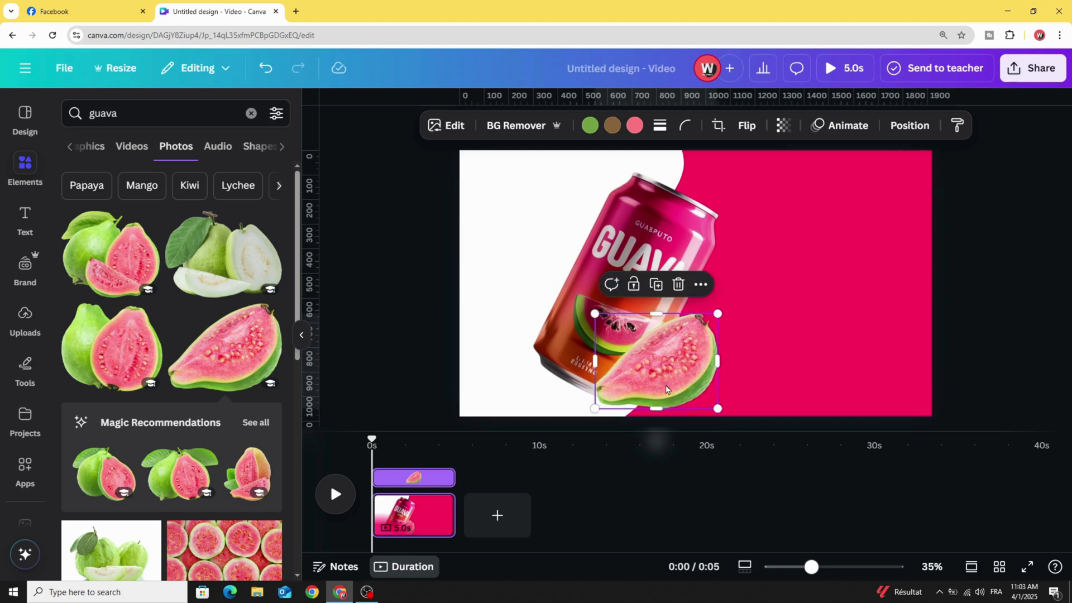
Move the guava slice behind the can using the layers list
right_click(672, 350)
mouse_move(737, 284)
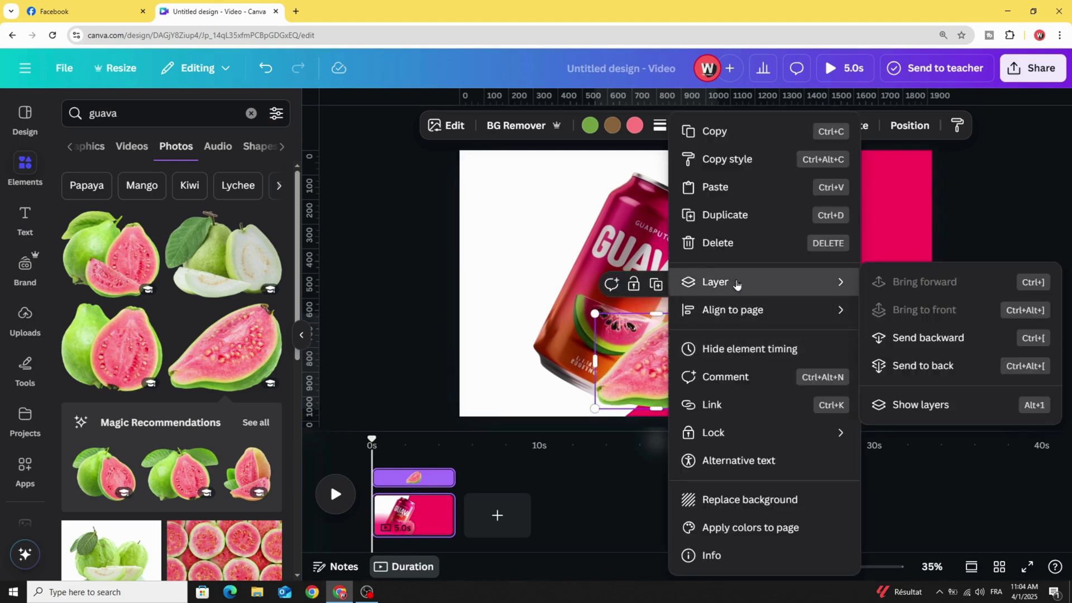
left_click(916, 407)
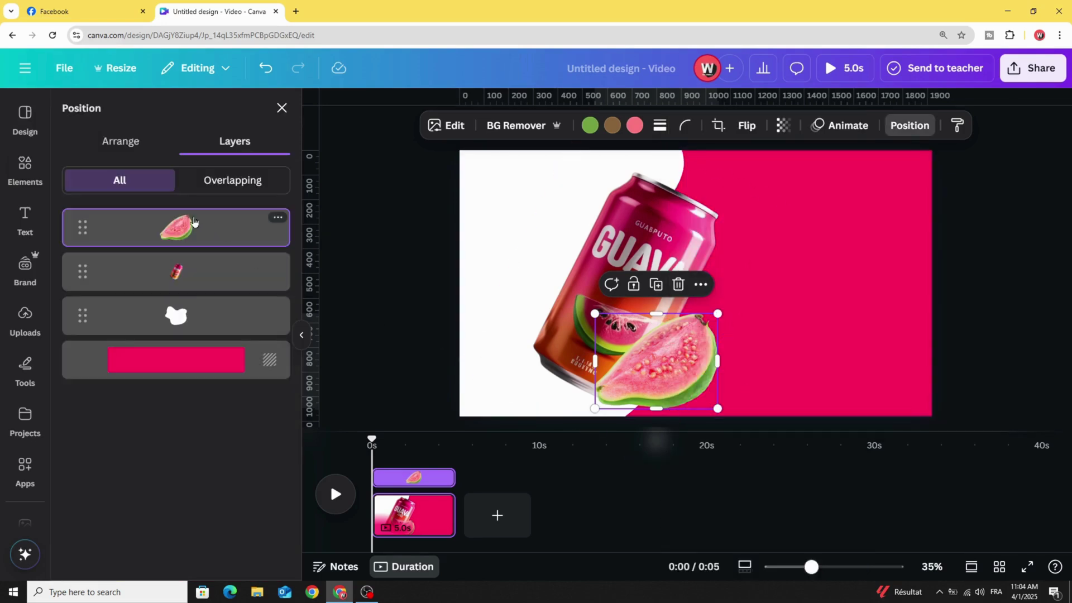
left_click_drag(216, 225, 223, 277)
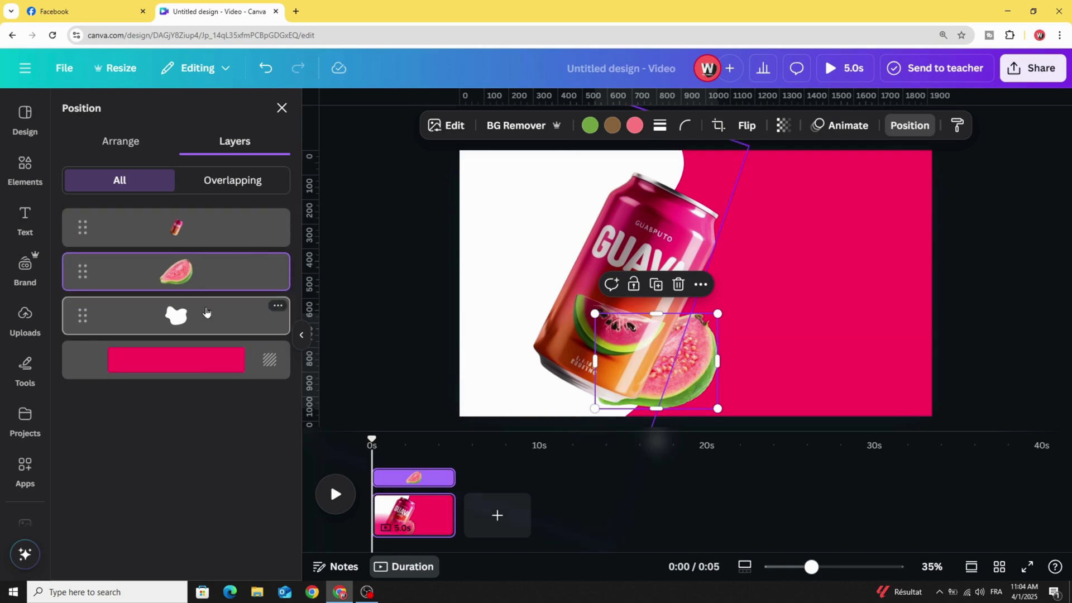
Duplicate the white blob, make the copy pink and shift it left, then enlarge the can slightly
left_click(222, 316)
left_click(278, 306)
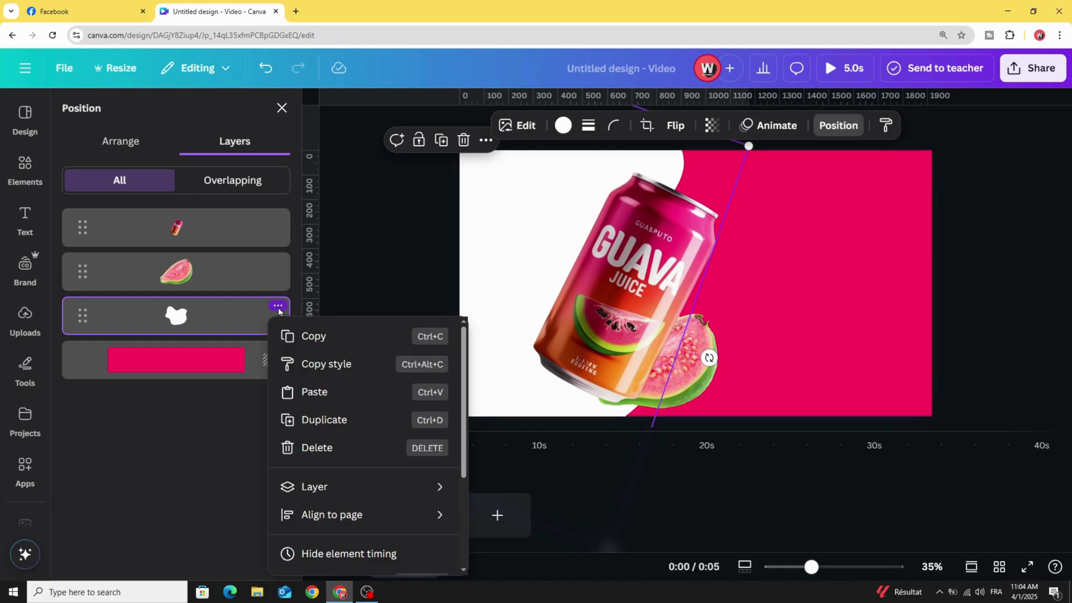
left_click(326, 420)
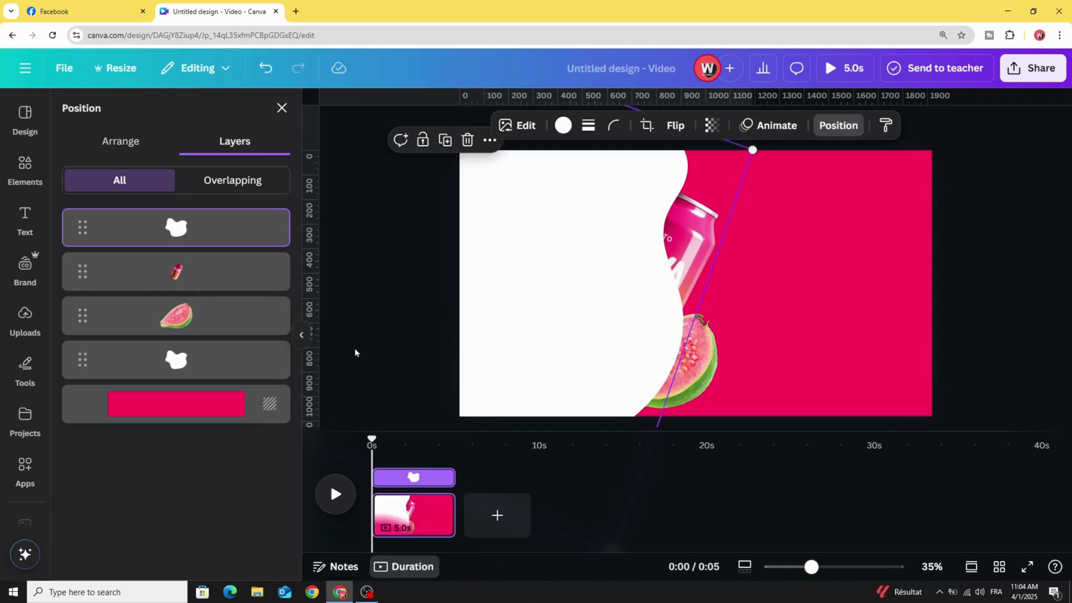
mouse_move(481, 351)
left_mouse_down()
mouse_move(514, 352)
mouse_move(496, 349)
left_mouse_up()
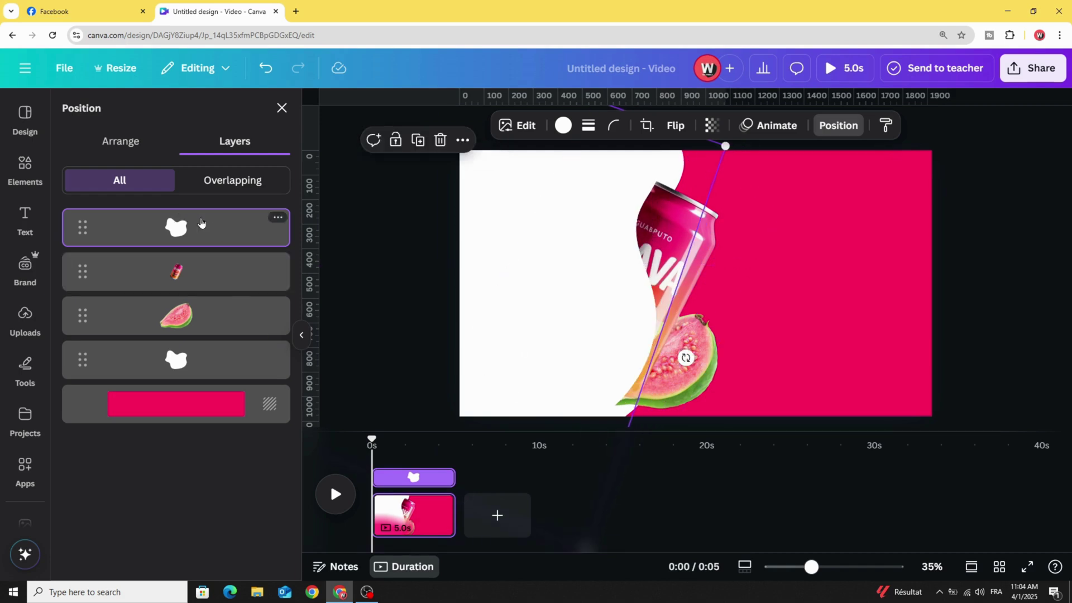
left_click(563, 125)
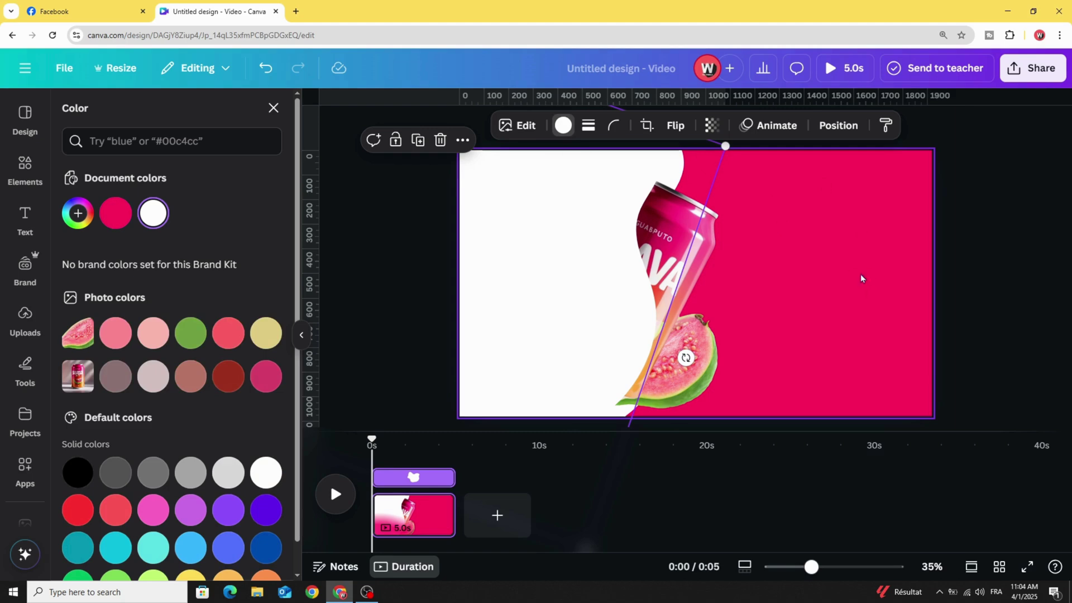
left_click(115, 213)
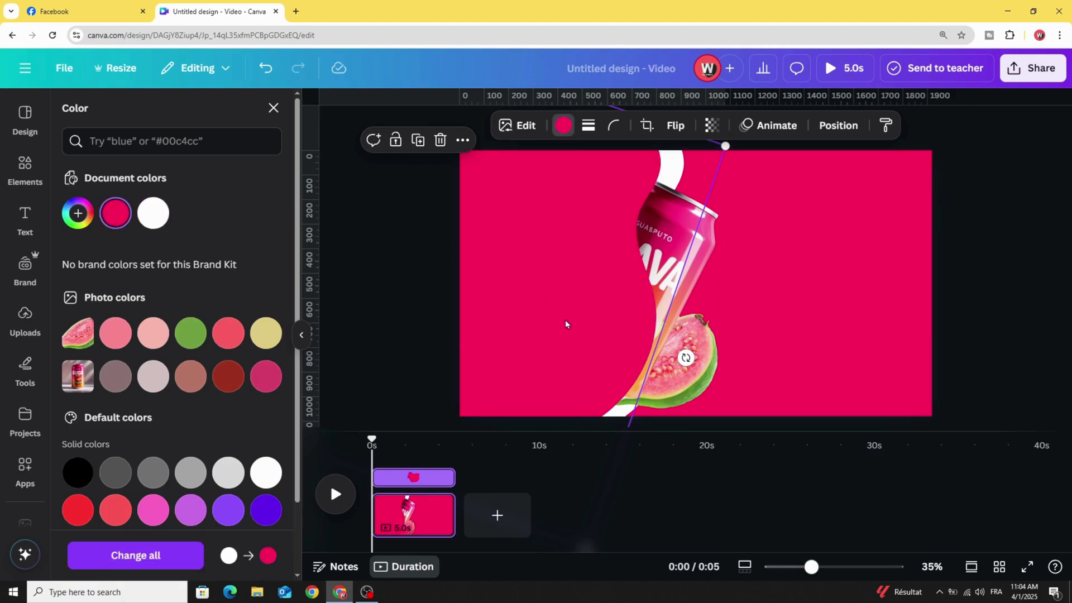
left_click_drag(566, 323, 506, 330)
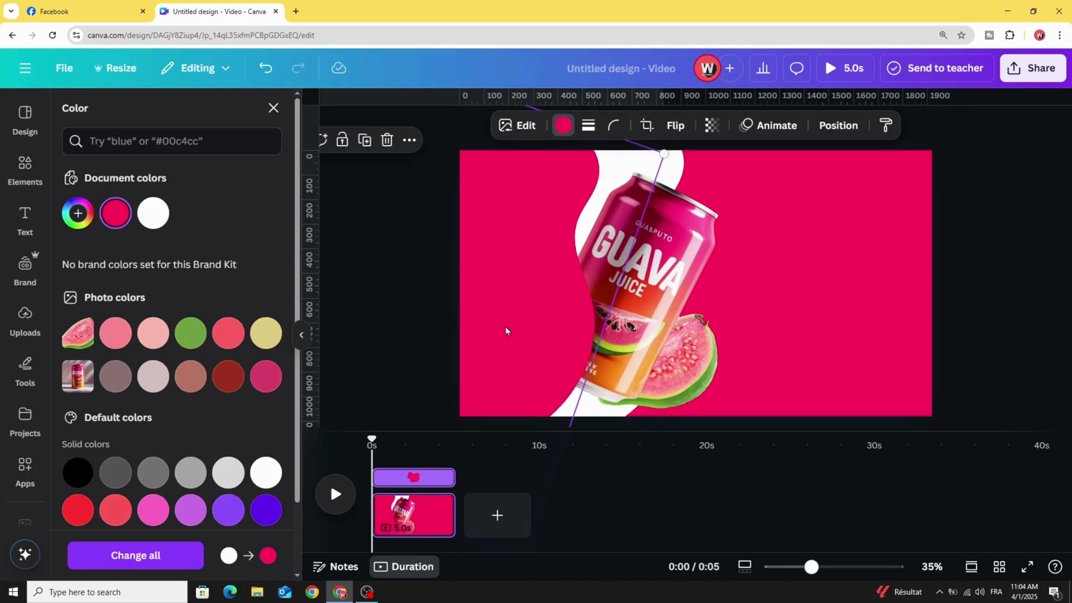
left_click(649, 281)
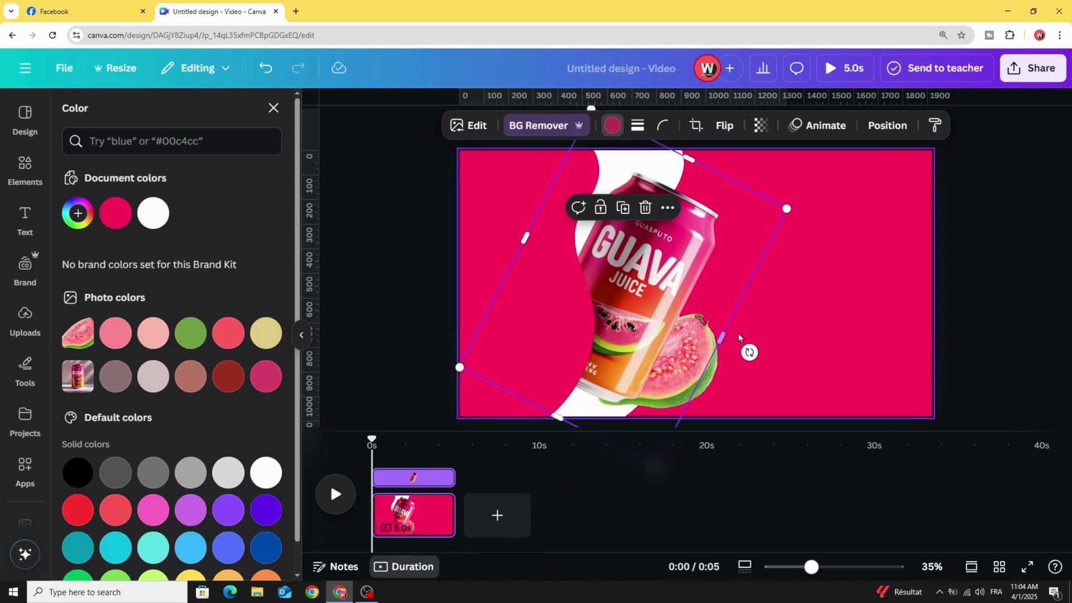
mouse_move(787, 208)
left_mouse_down()
mouse_move(871, 220)
mouse_move(832, 184)
mouse_move(801, 212)
left_mouse_up()
Add a 'GUAVA' heading right of the can and set it in TAN Headline
left_click_drag(653, 287, 659, 276)
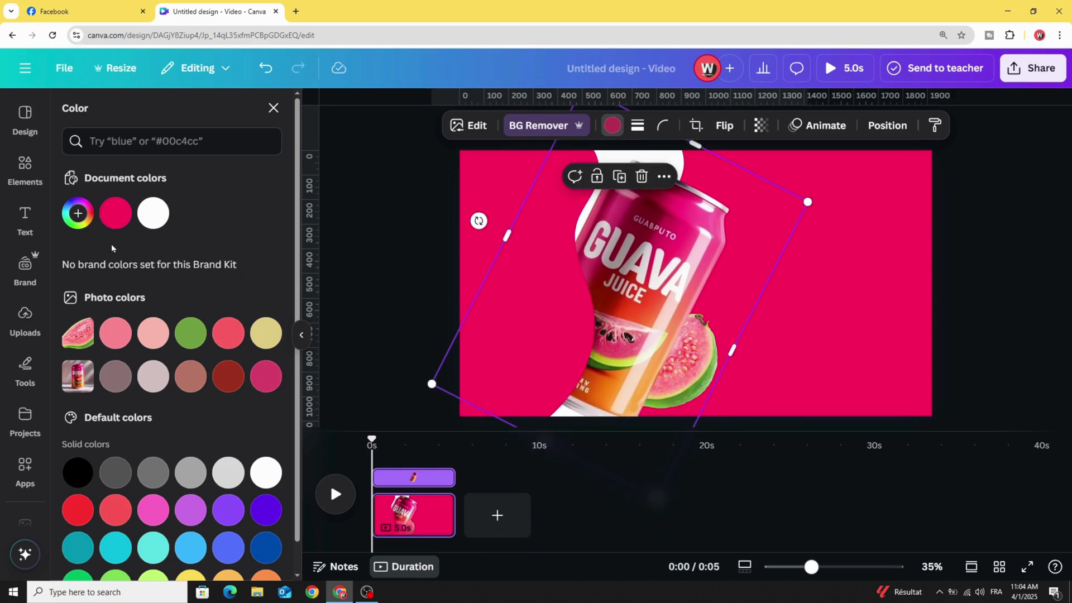
left_click(17, 226)
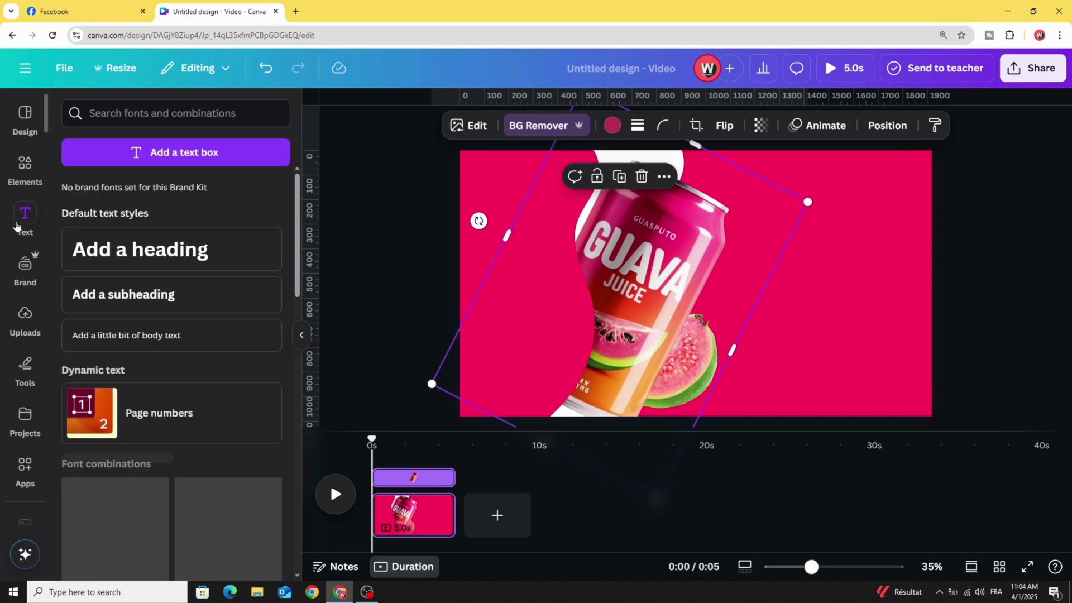
left_click(139, 249)
left_click_drag(632, 290, 753, 255)
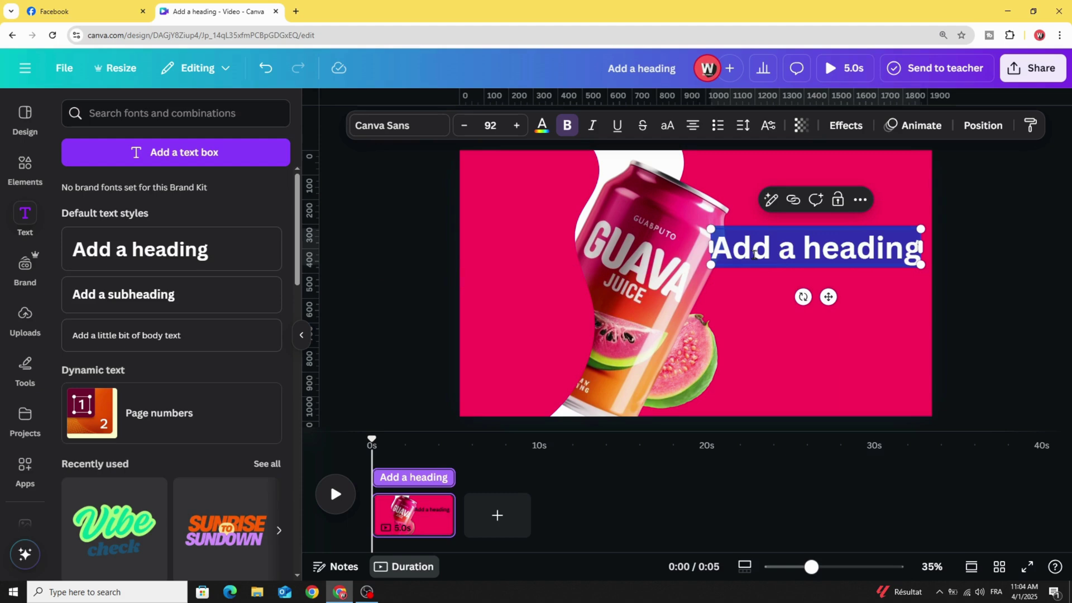
type("G")
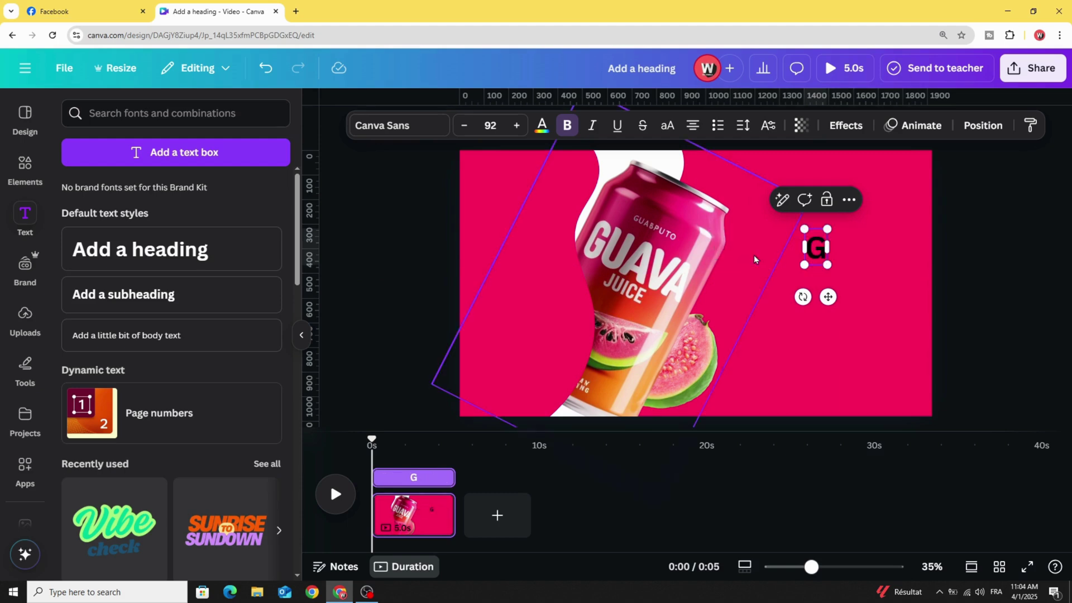
type("UAVA")
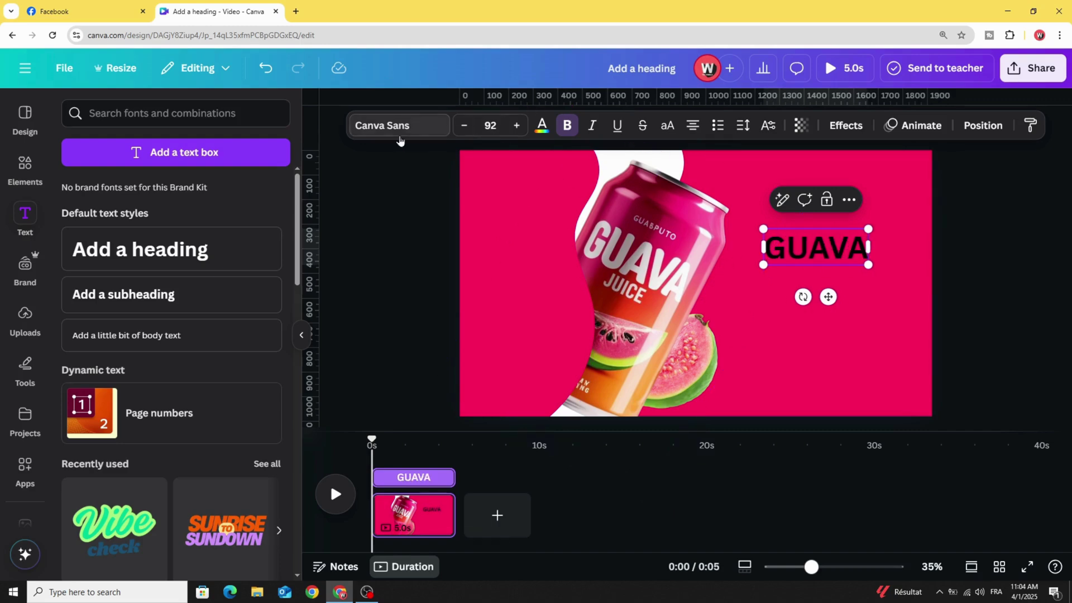
left_click(396, 128)
scroll(202, 323, "down", 1)
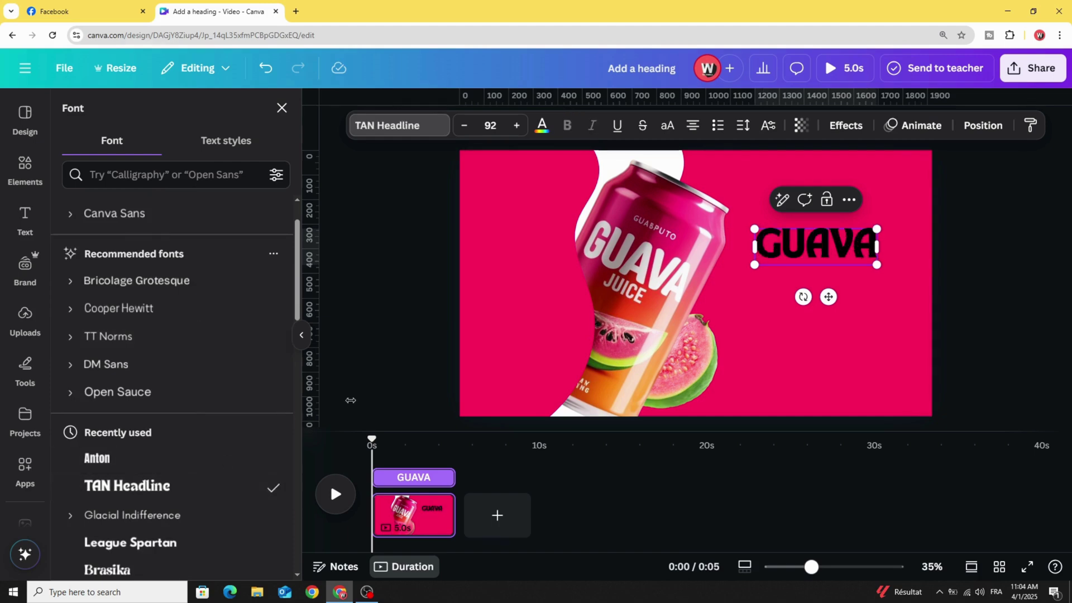
Make GUAVA white at size 112, reposition it, and add a new heading below it
left_click(404, 297)
left_click(805, 260)
left_click_drag(805, 260, 812, 260)
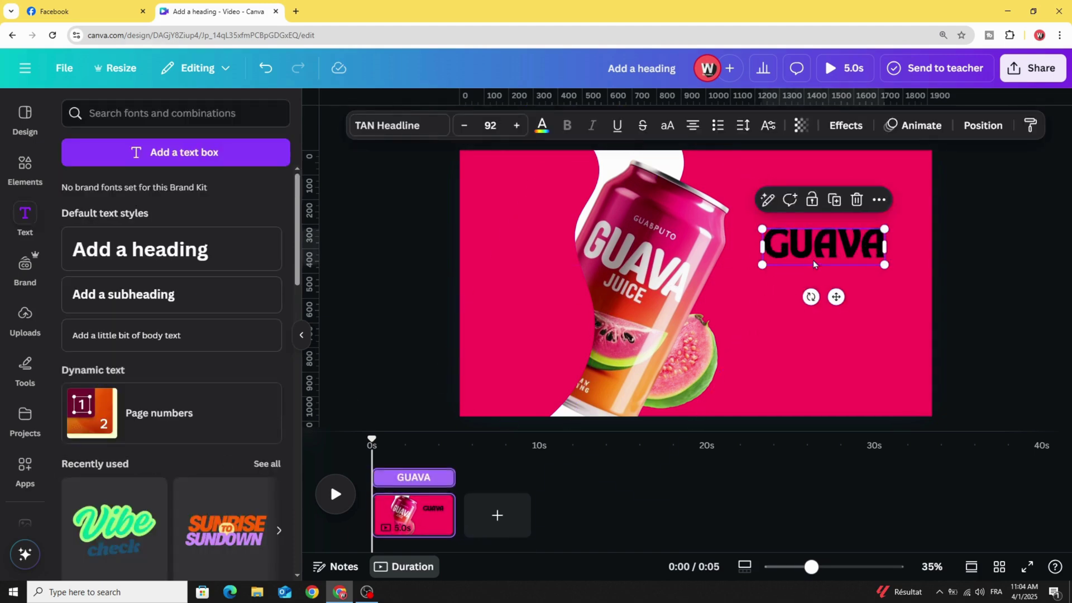
left_click(541, 126)
left_click(191, 214)
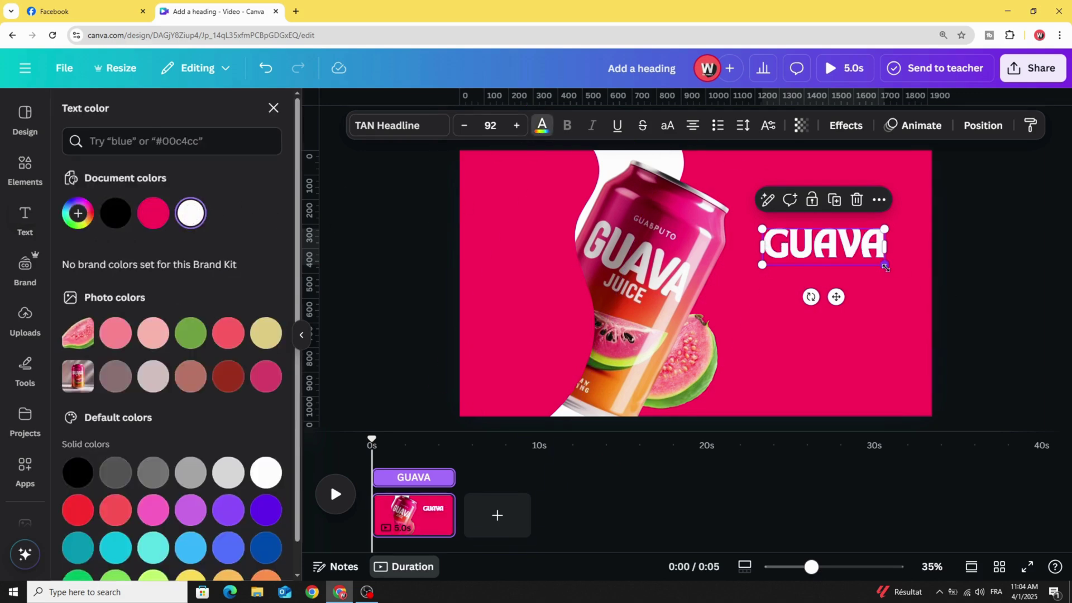
left_click_drag(884, 267, 905, 280)
left_click(804, 260)
left_click_drag(803, 260, 802, 271)
left_click_drag(140, 249, 782, 319)
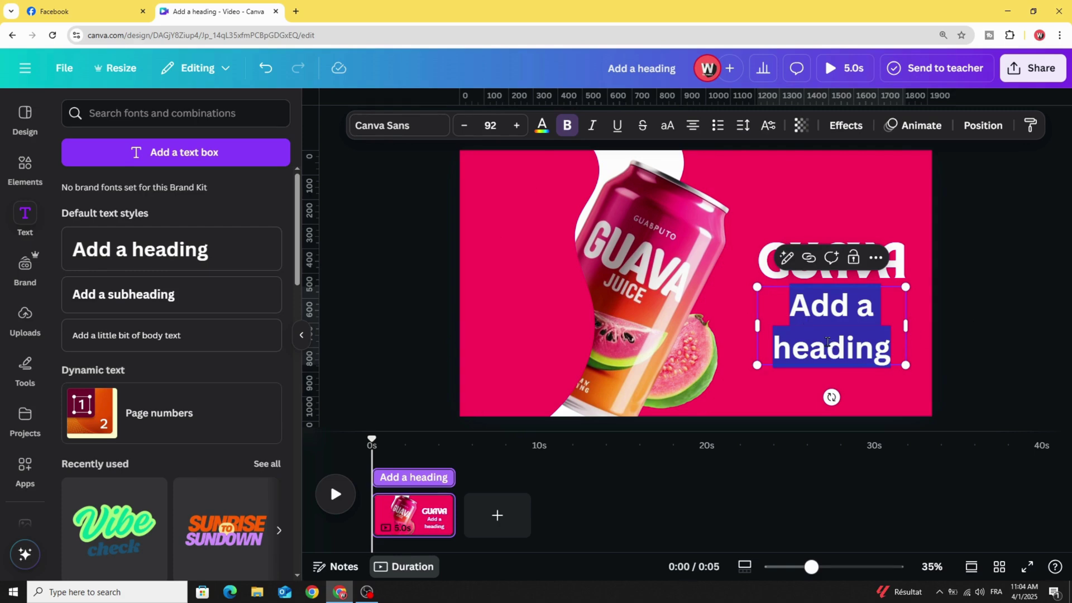
Type 'JUICE' in the new heading and move it up directly under GUAVA
type("JUICE")
key("Escape")
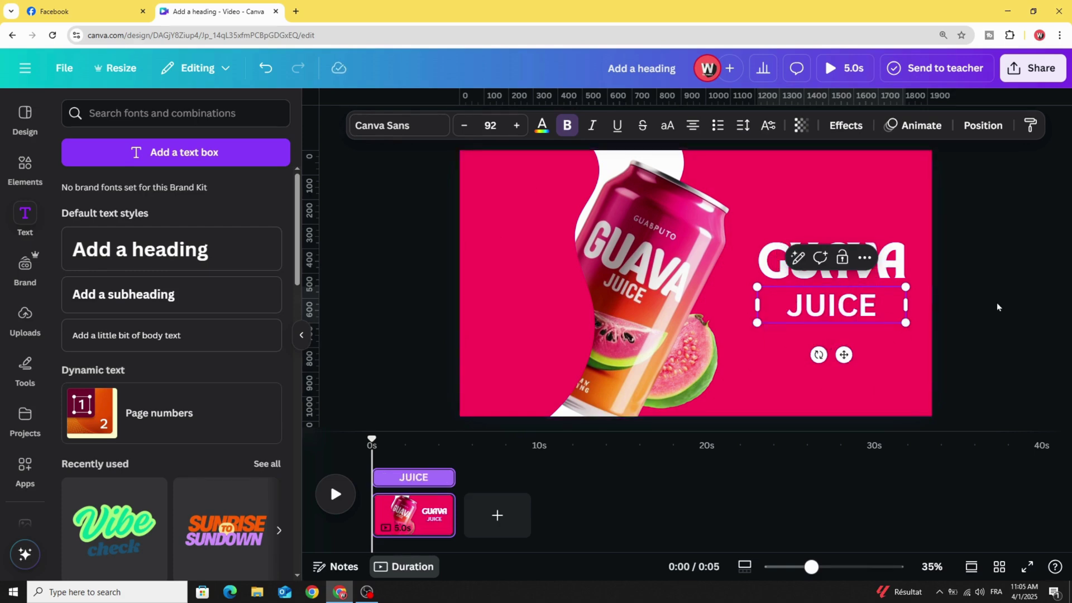
left_click_drag(853, 305, 846, 300)
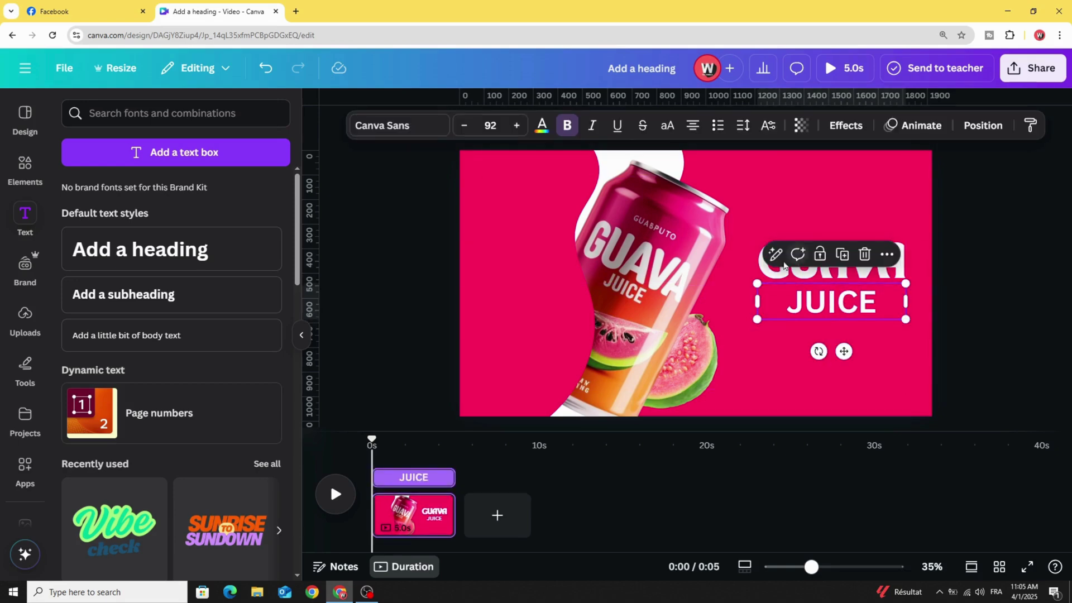
left_click(406, 296)
Show the page's layers list from the GUAVA title's Layer menu
right_click(804, 268)
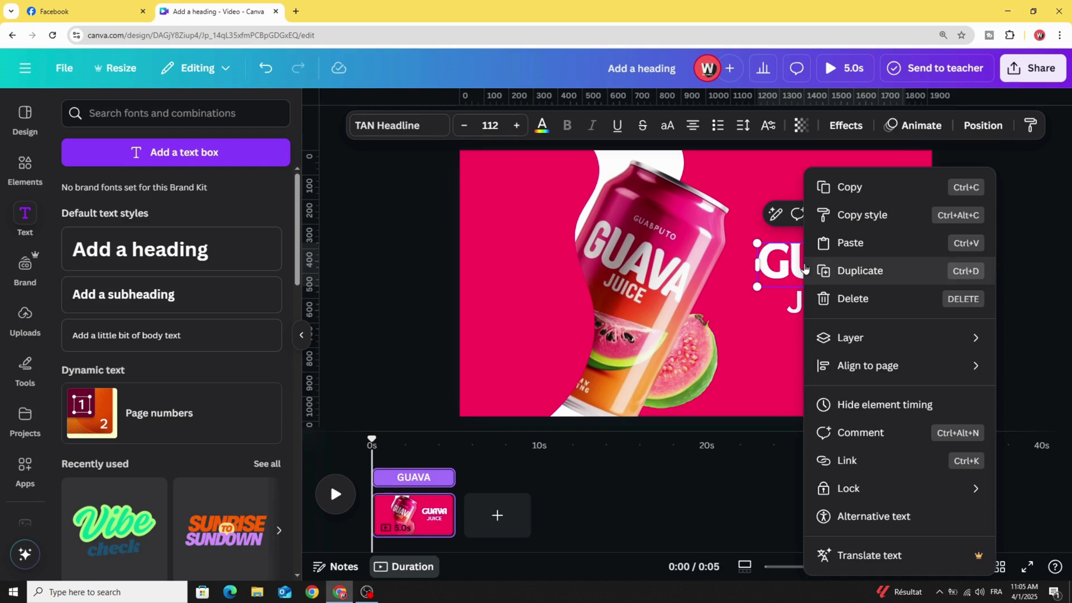
mouse_move(892, 338)
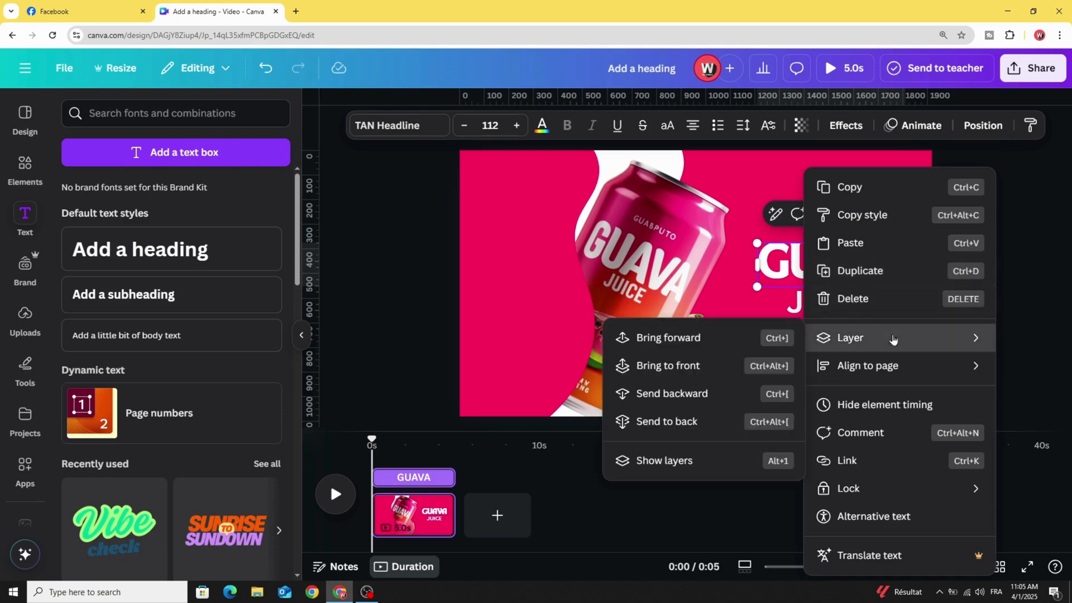
left_click(682, 462)
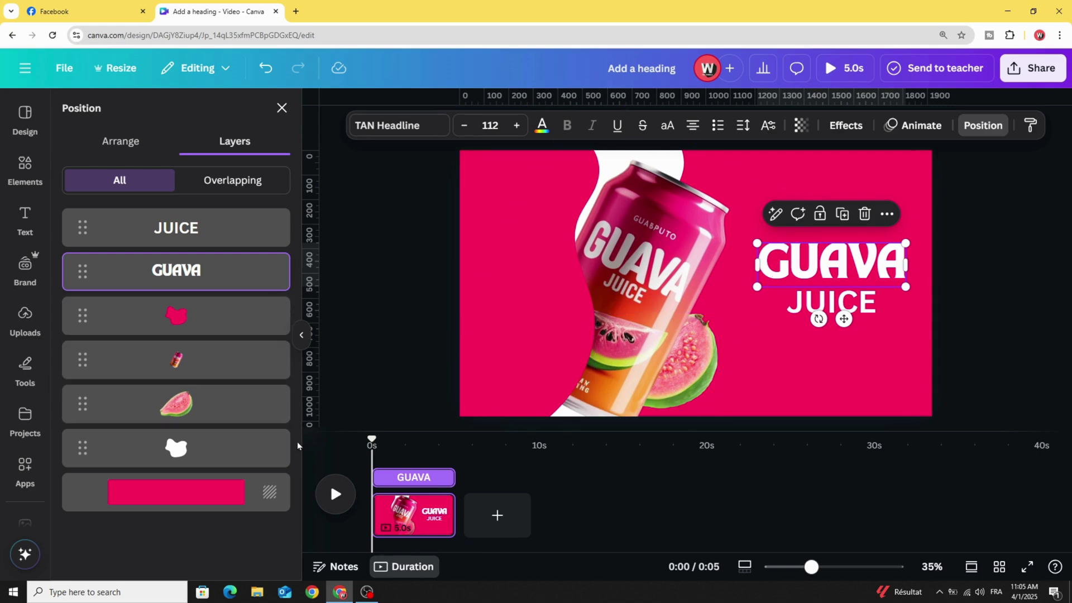
Duplicate page 1 into a second 5-second page, then return to page 1 and select the can
right_click(436, 507)
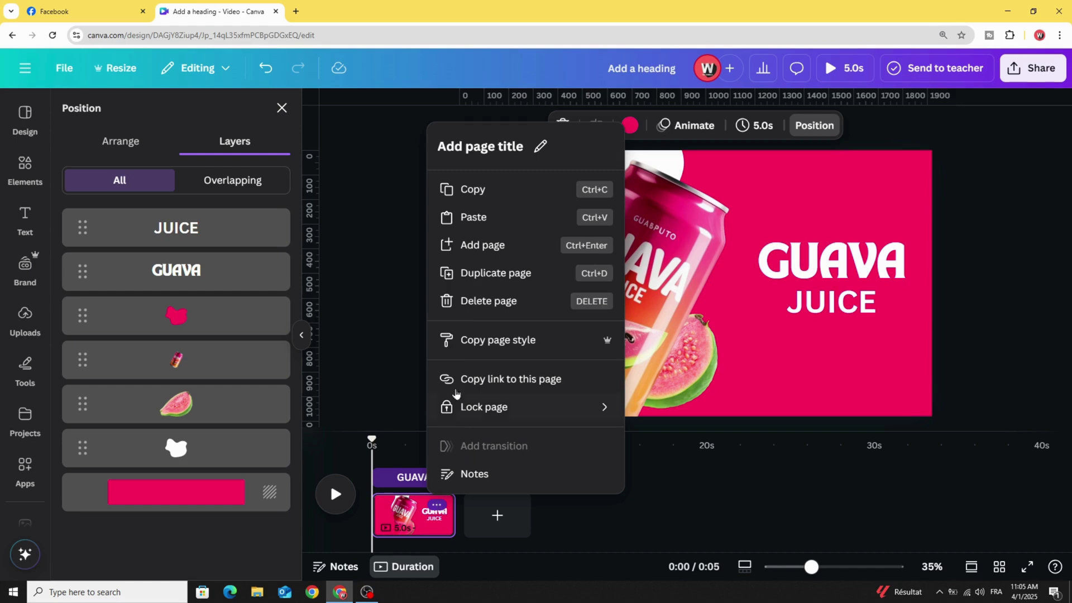
left_click(482, 281)
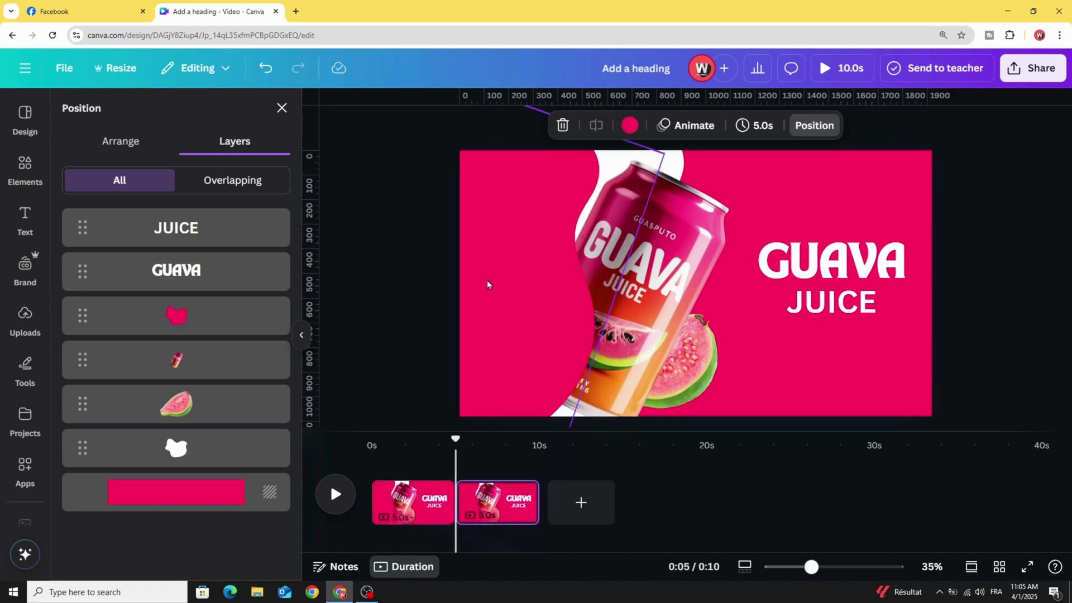
left_click(411, 505)
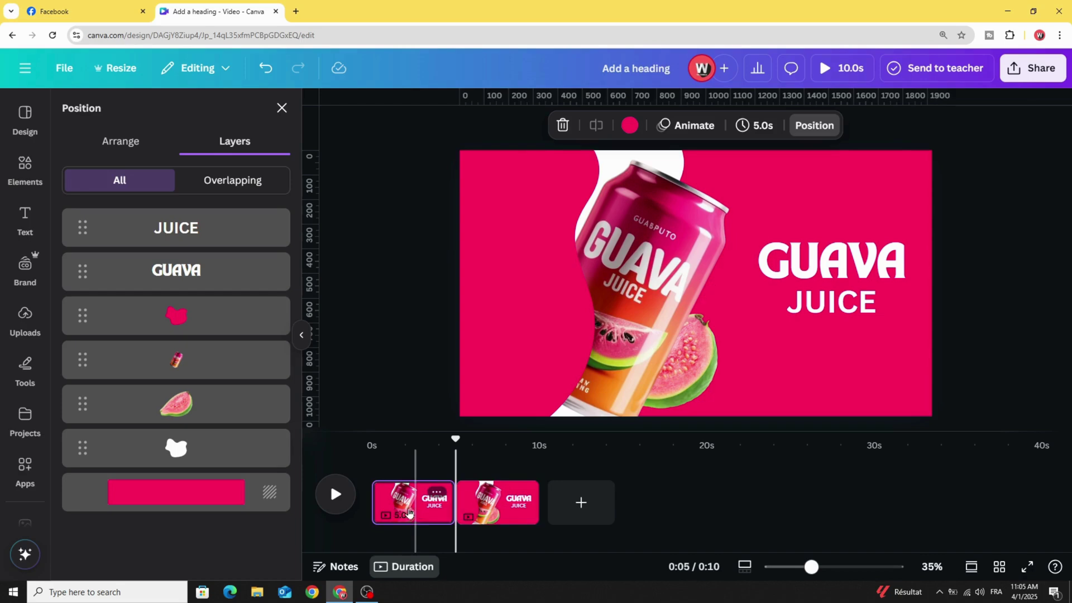
left_click(631, 282)
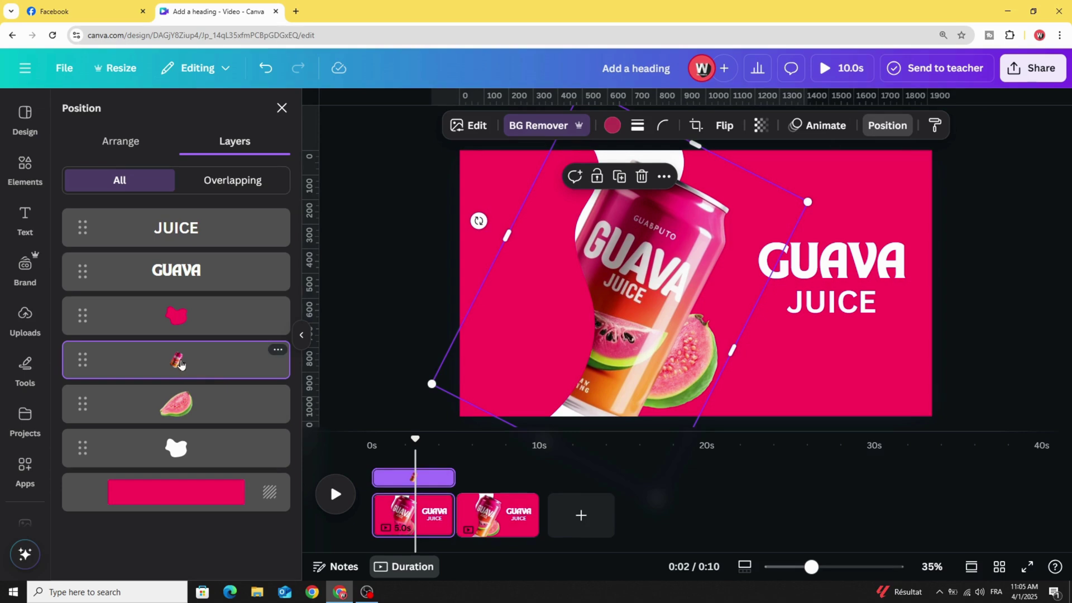
Rotate the can upright to 0°, then shrink it and move it left at 20% zoom
left_click_drag(478, 221, 459, 254)
left_click_drag(450, 286, 454, 291)
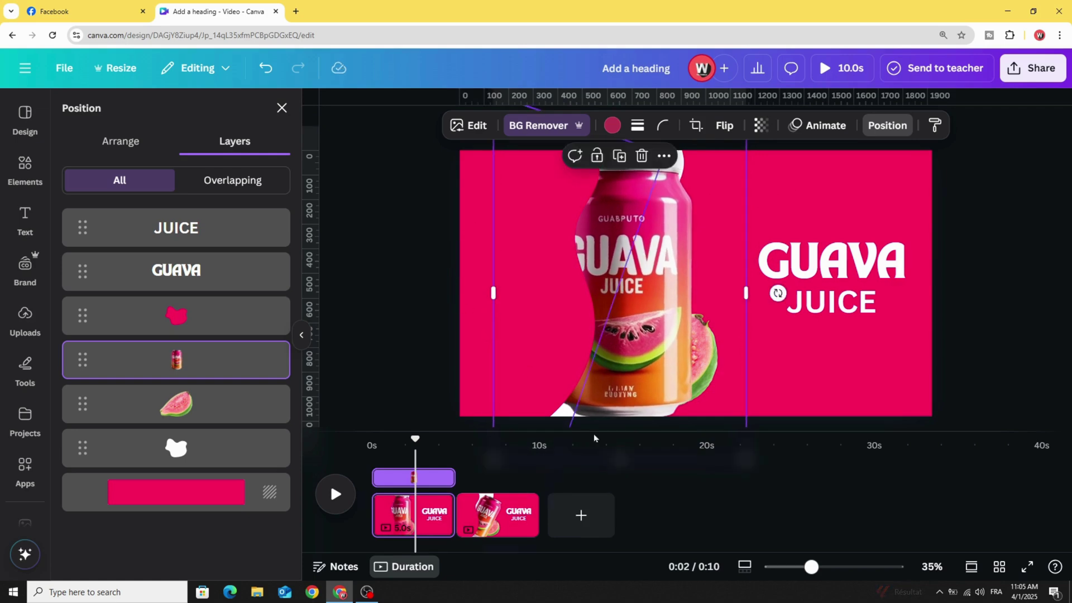
left_click(798, 567)
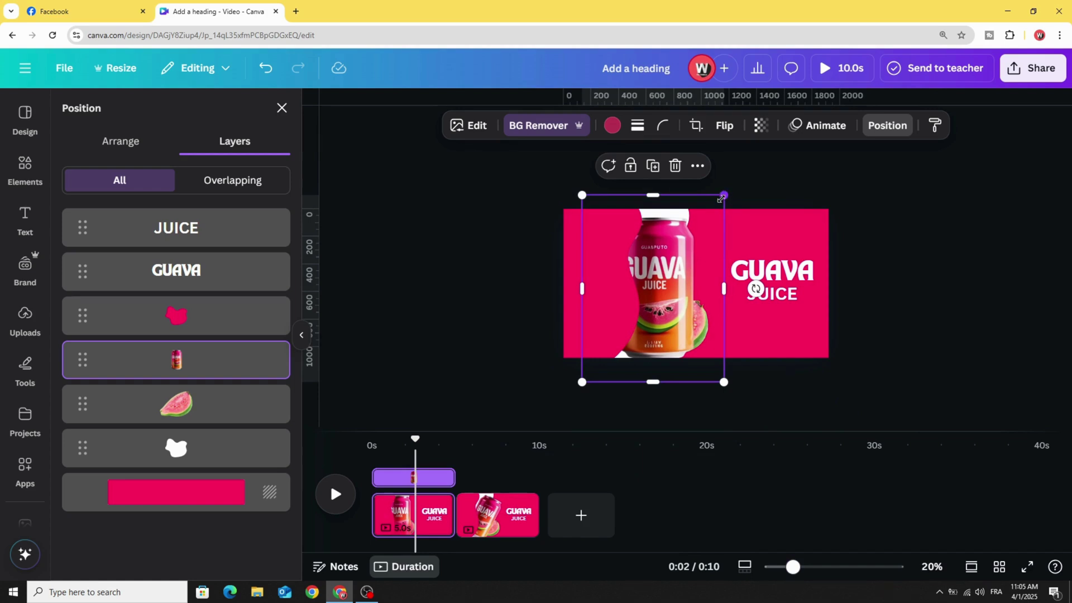
left_click_drag(721, 198, 707, 215)
left_click_drag(668, 324, 638, 317)
Tuck the guava behind the can at lower left and move the pink blob over both
left_click(210, 402)
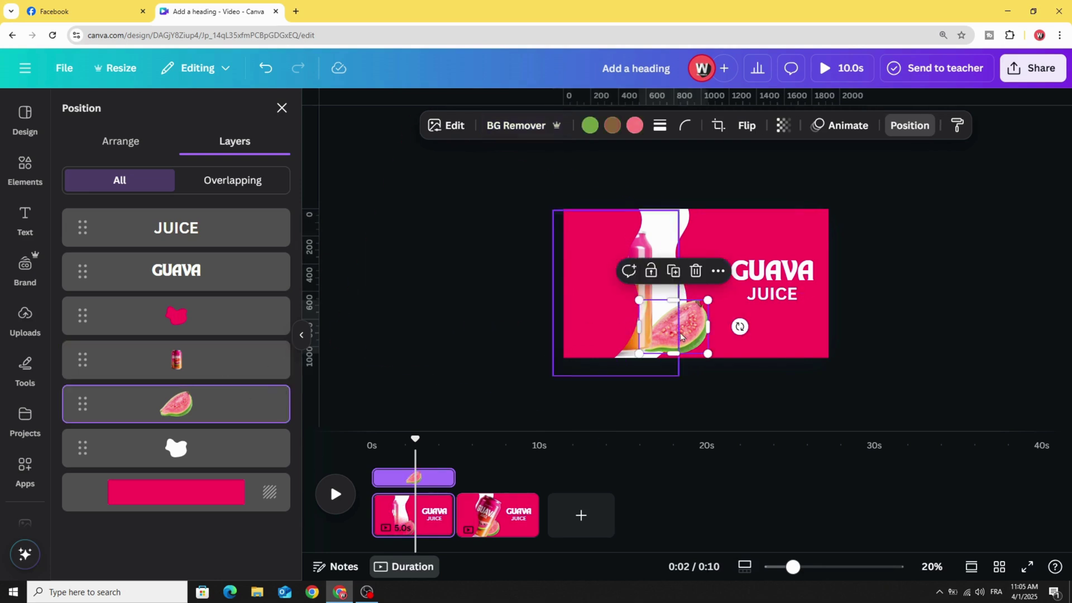
left_click_drag(694, 340, 644, 335)
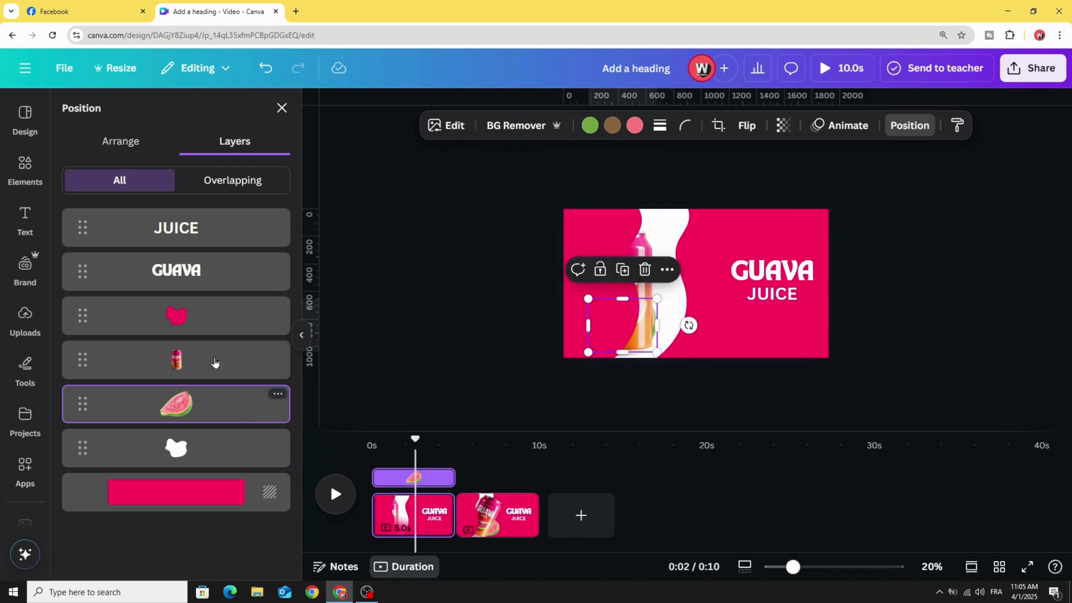
left_click(175, 319)
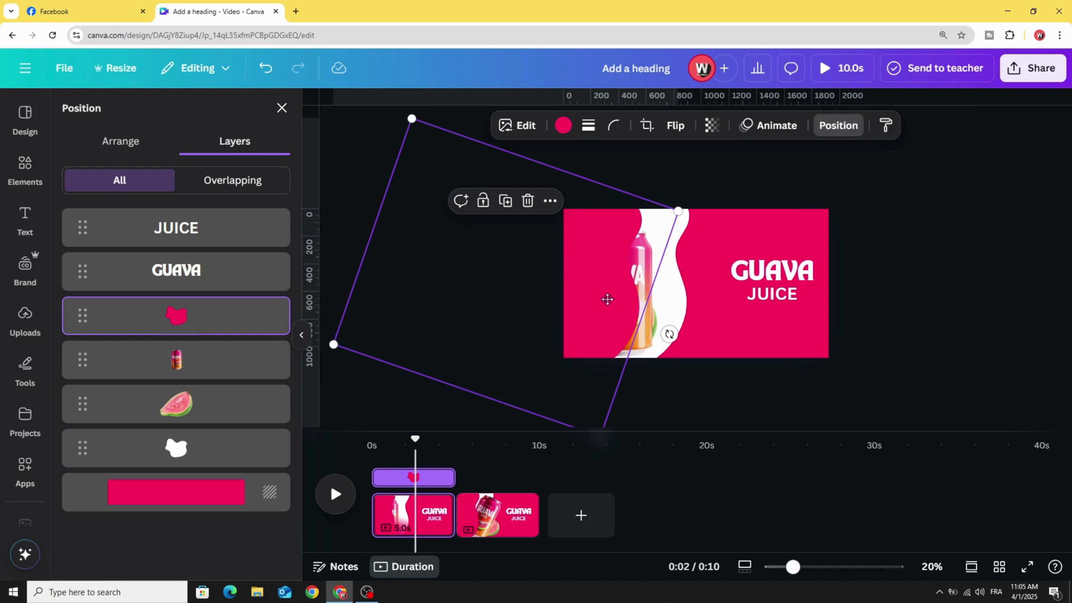
left_click_drag(607, 299, 619, 290)
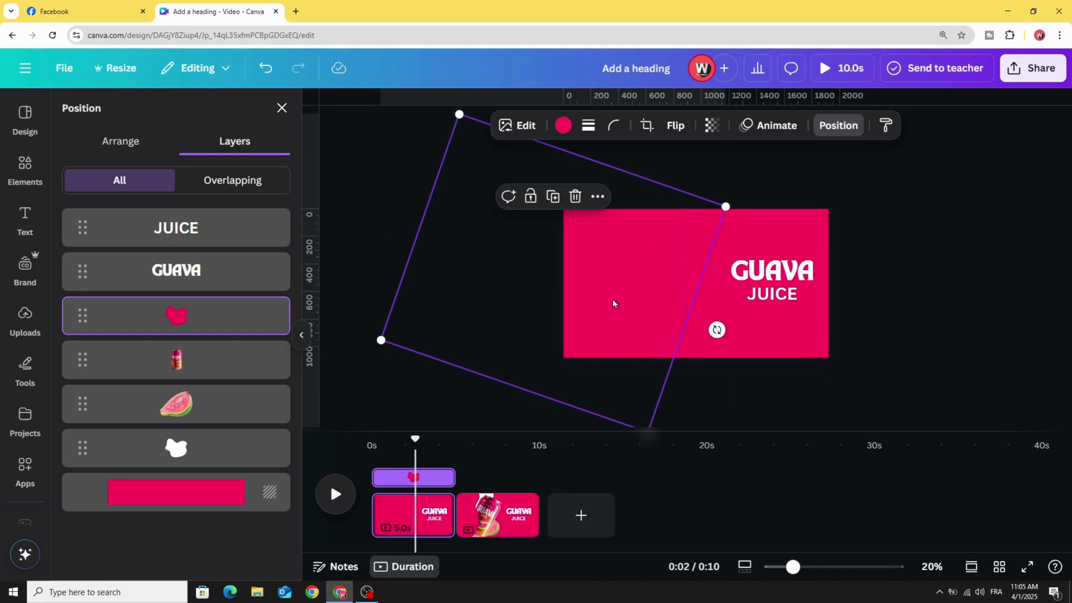
left_click_drag(614, 297, 613, 298)
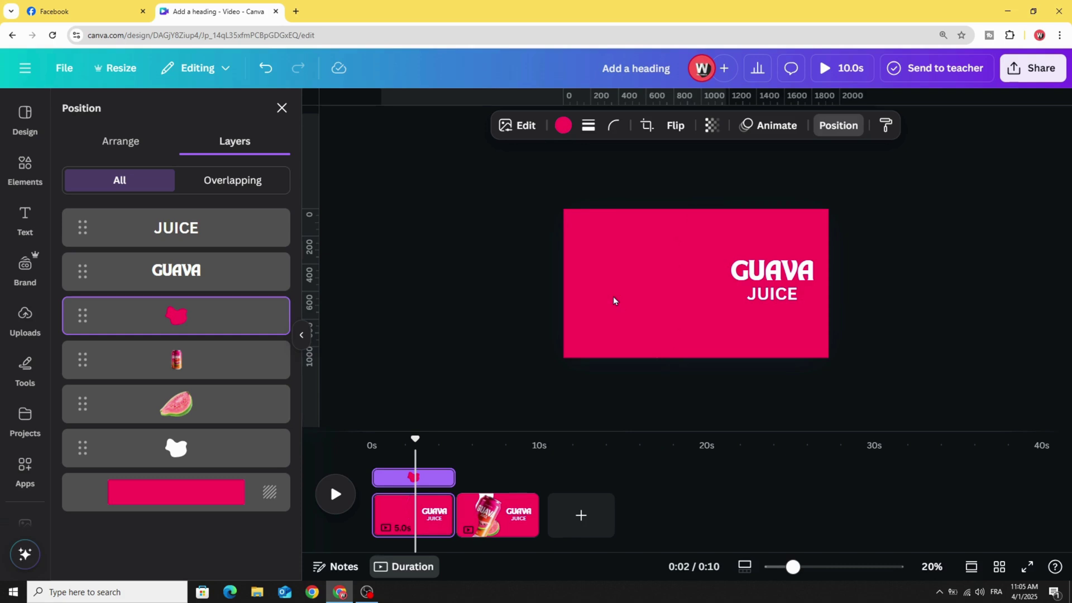
left_click(613, 300)
Move GUAVA to the page centre and place JUICE centred directly beneath it
left_click_drag(787, 276, 796, 231)
left_click_drag(742, 259, 711, 265)
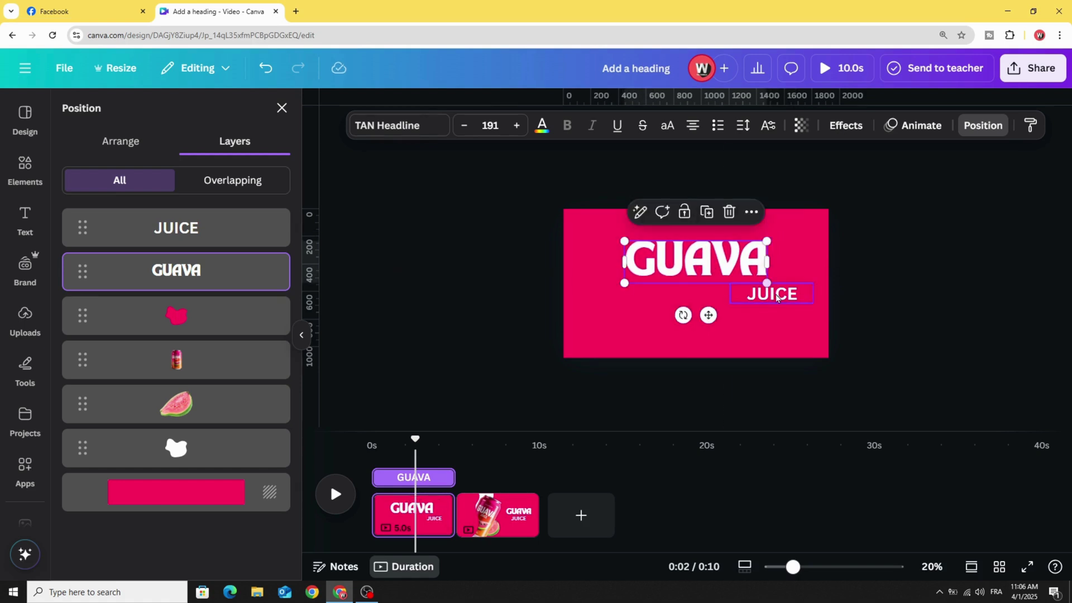
left_click(773, 294)
left_click_drag(773, 294, 696, 303)
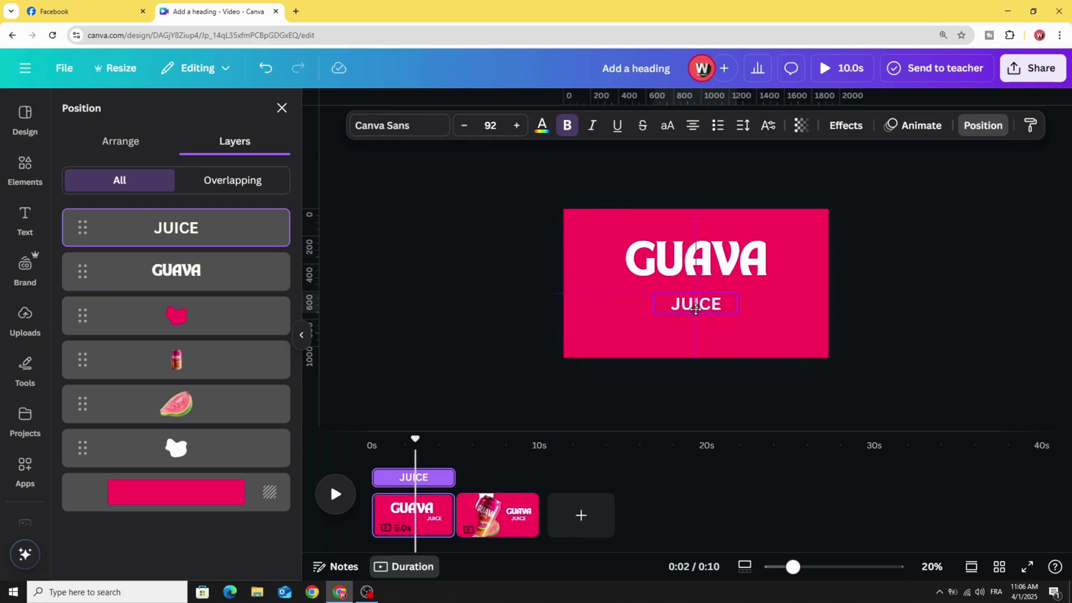
left_click_drag(640, 252, 640, 257)
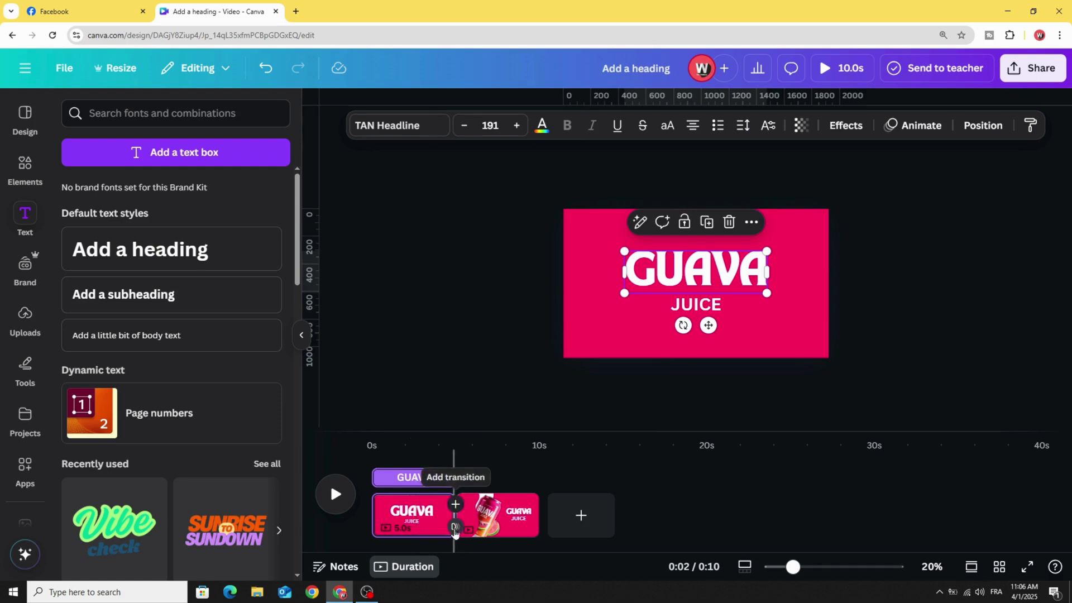
Add a Match & Move transition between the pages, lengthened to about 1.8 seconds
left_click(455, 527)
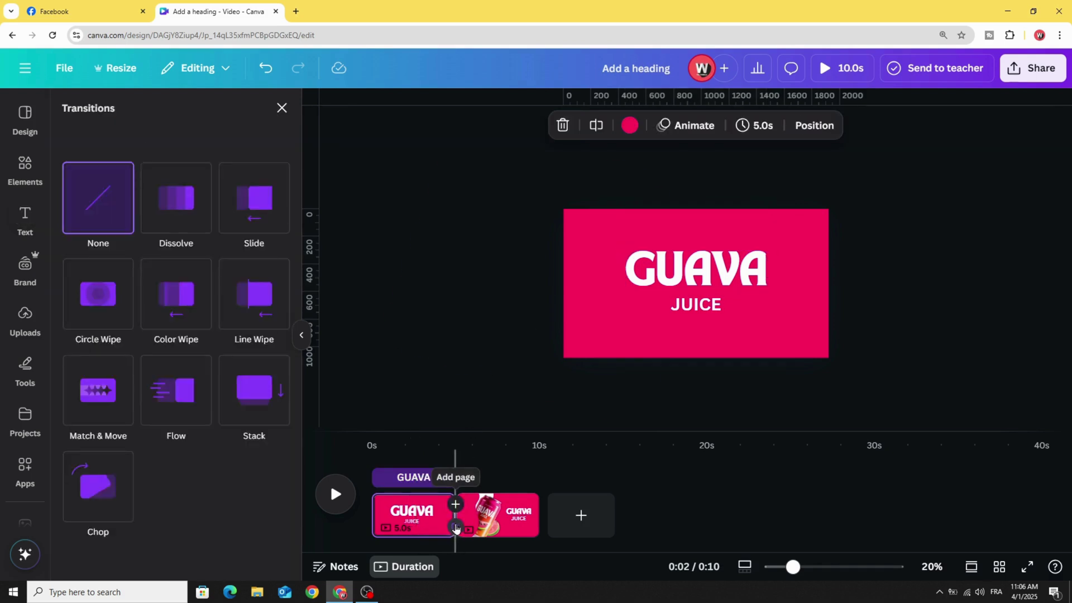
left_click(99, 396)
left_click_drag(97, 486, 195, 497)
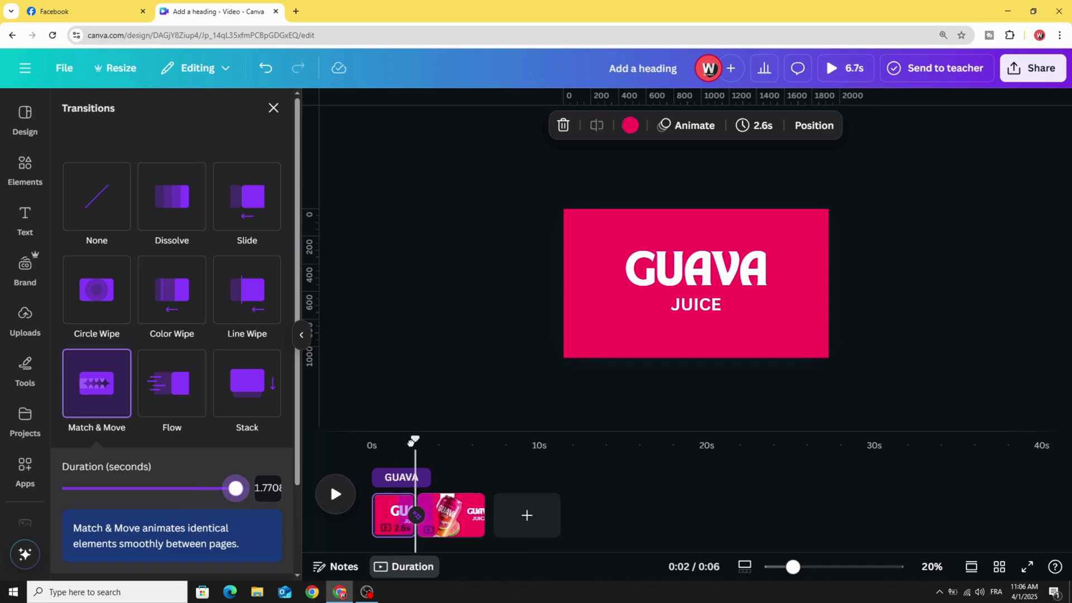
Preview the transition by playing the video from about 0:01
left_click_drag(411, 442, 389, 440)
left_click(335, 493)
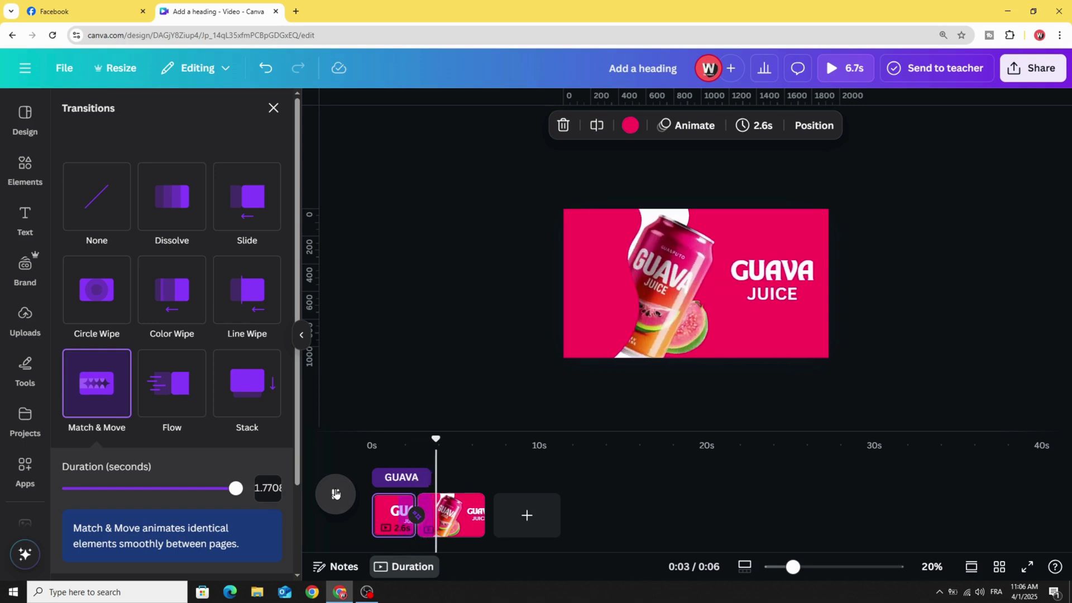
left_click(335, 494)
left_click(751, 278)
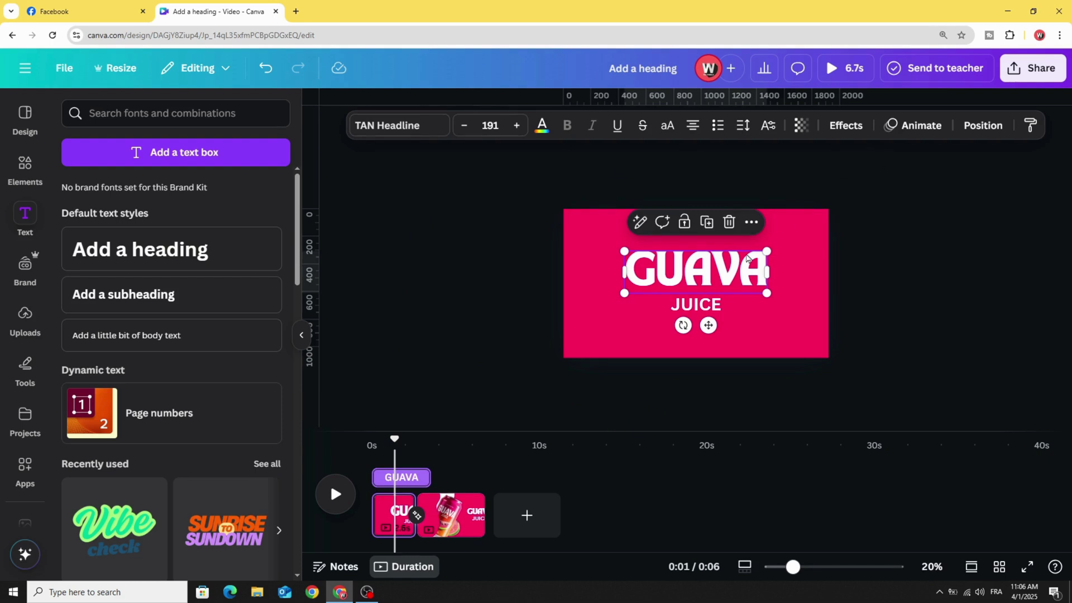
Apply the Stomp animation to the GUAVA heading, set to play On enter
left_click(912, 126)
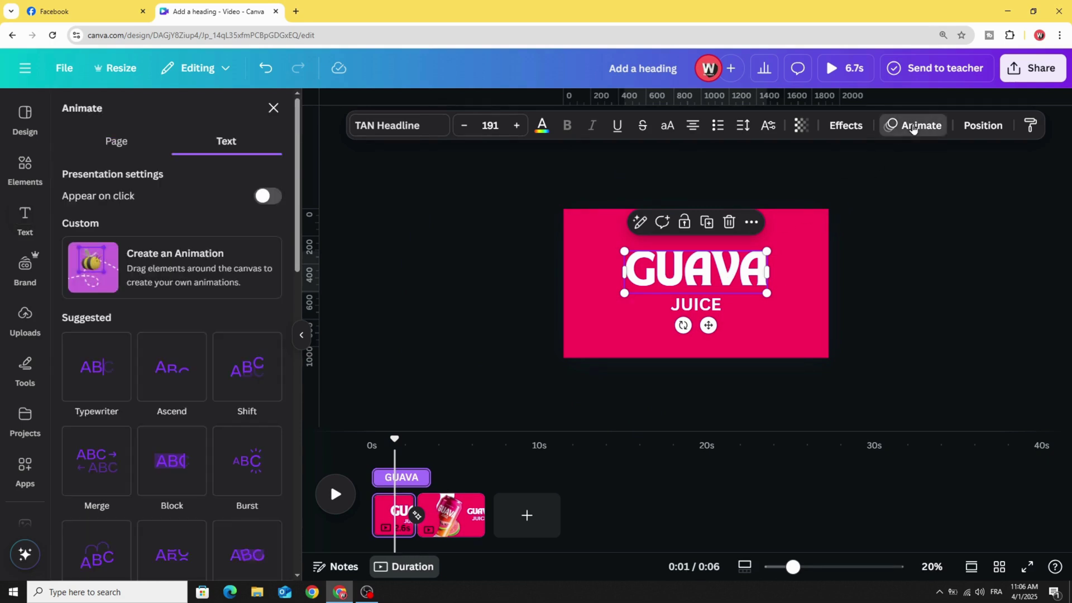
scroll(249, 335, "down", 12)
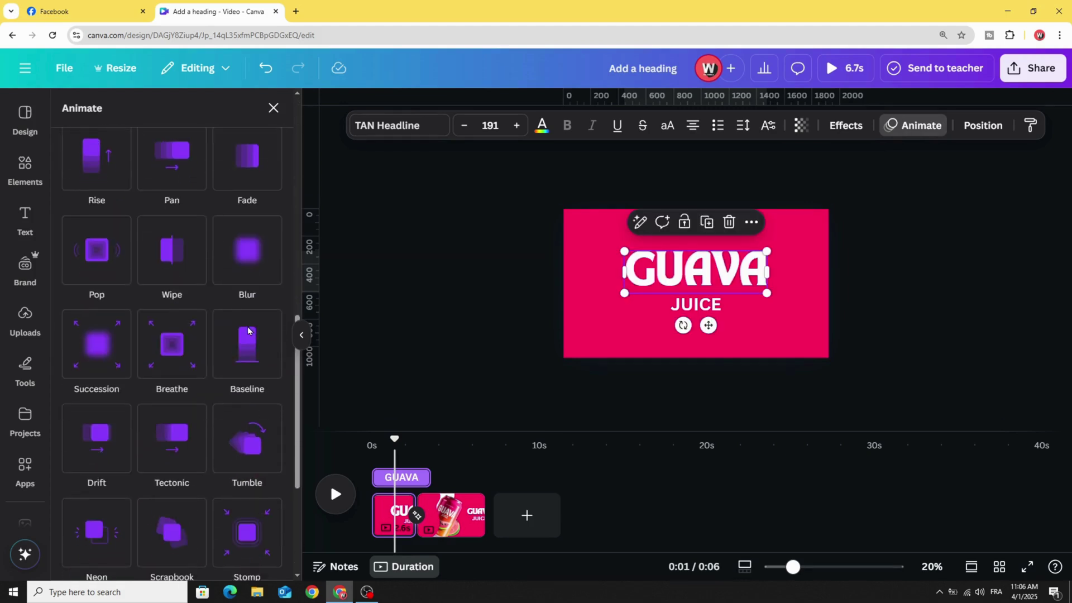
scroll(248, 334, "down", 1)
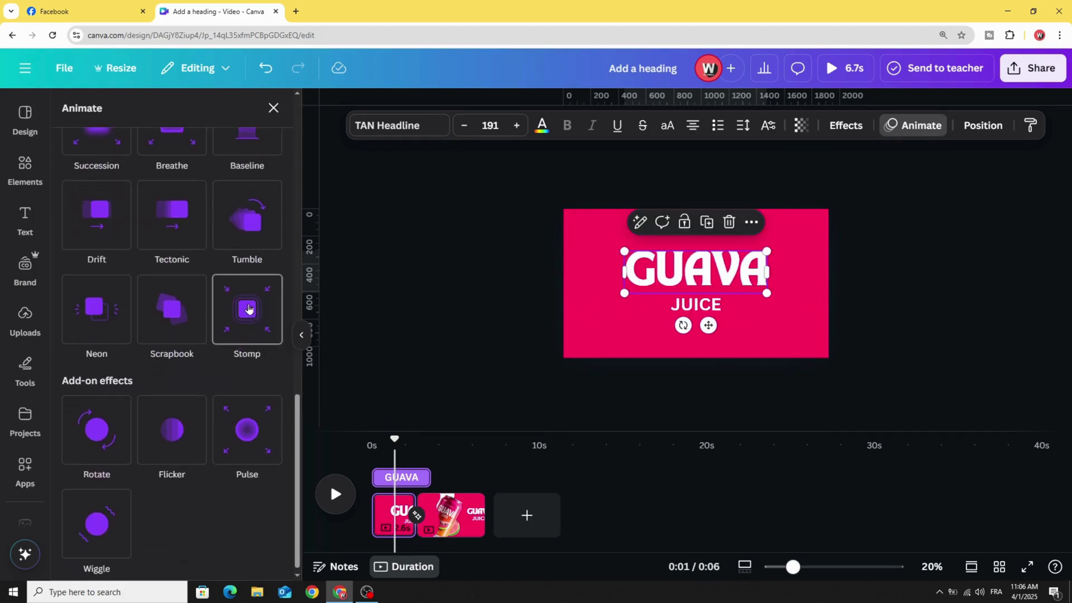
left_click(248, 309)
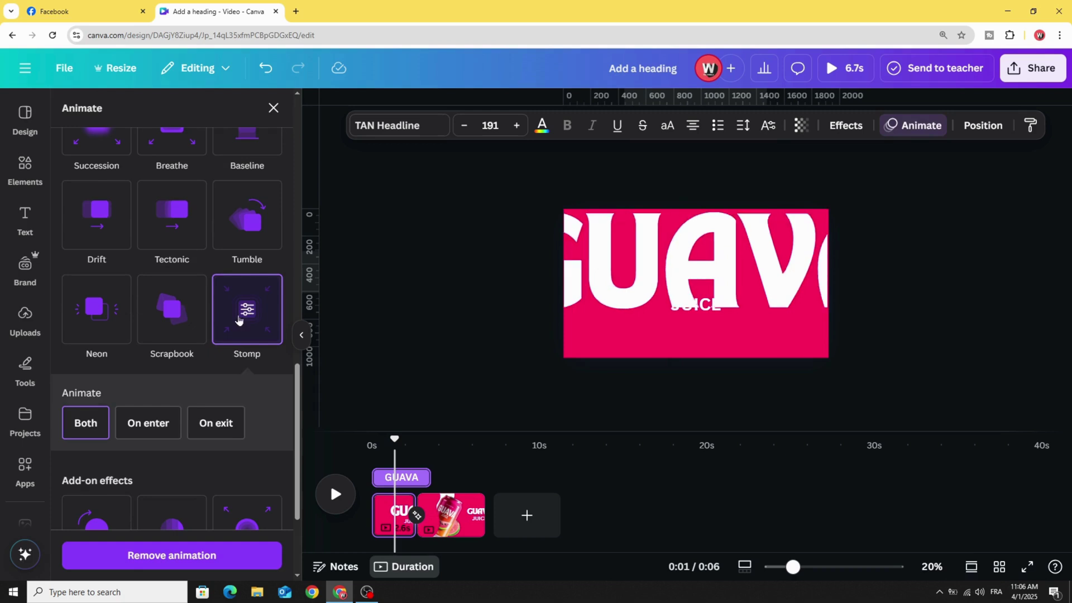
left_click(150, 424)
left_click(693, 307)
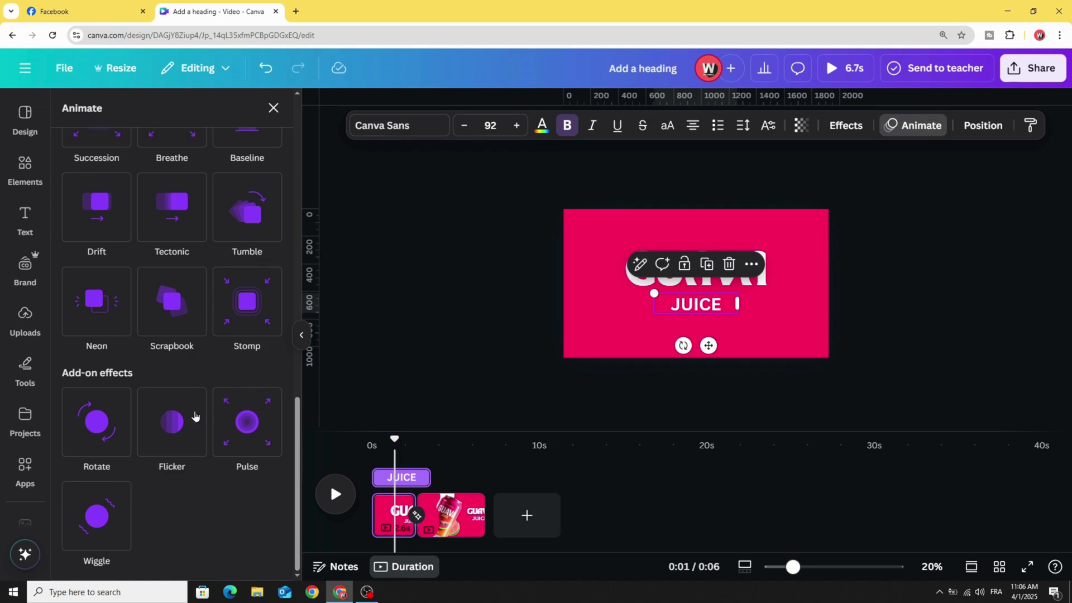
Give JUICE the Rise animation, then play the video from near 0s to check it
scroll(179, 446, "up", 6)
scroll(132, 400, "up", 6)
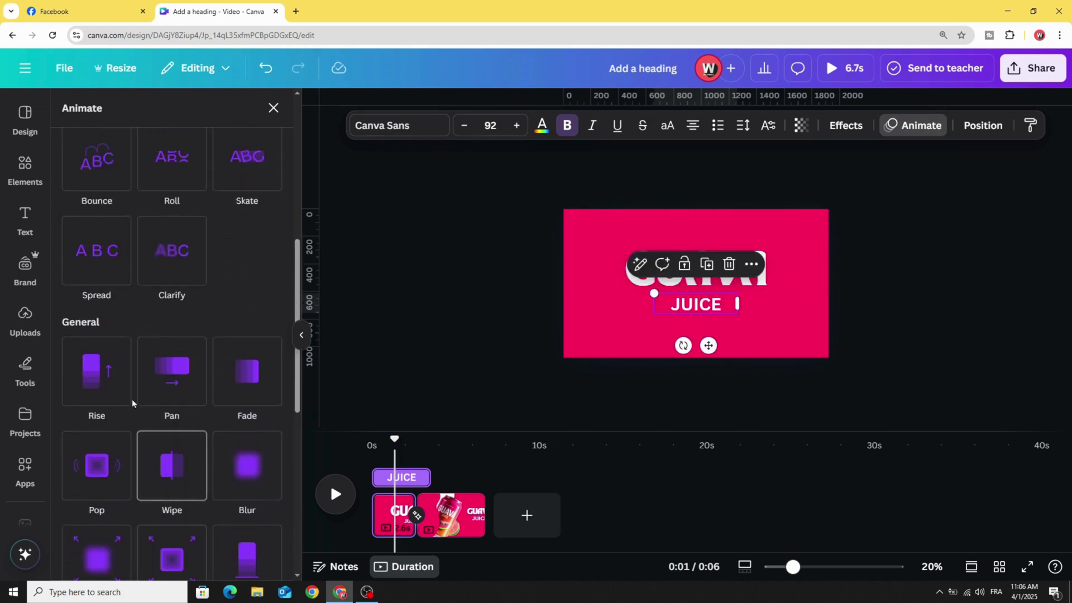
scroll(239, 382, "down", 3)
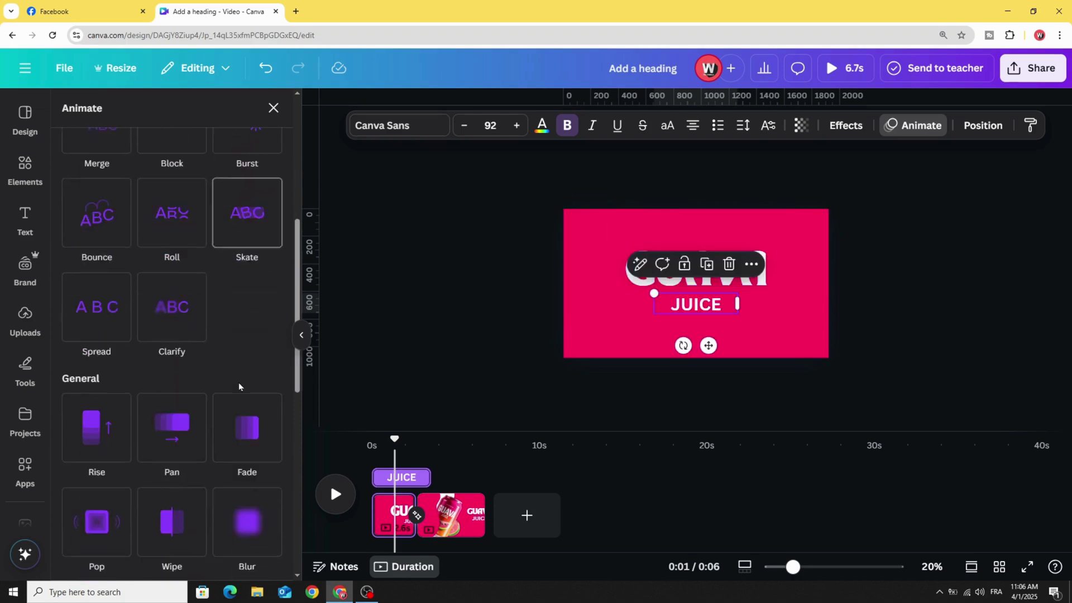
left_click(97, 427)
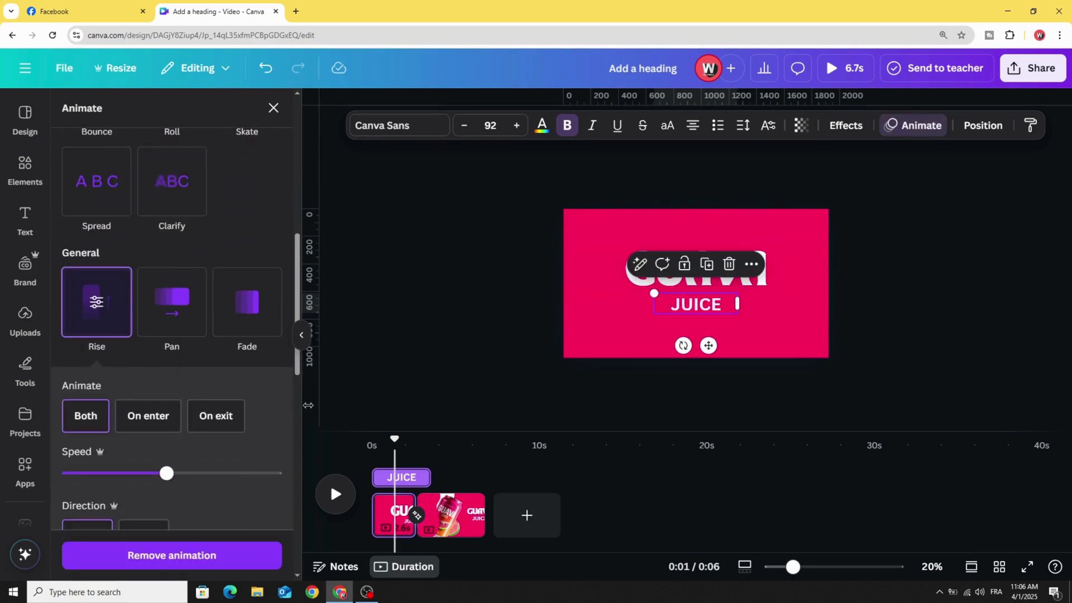
left_click_drag(396, 438, 371, 438)
left_click(335, 493)
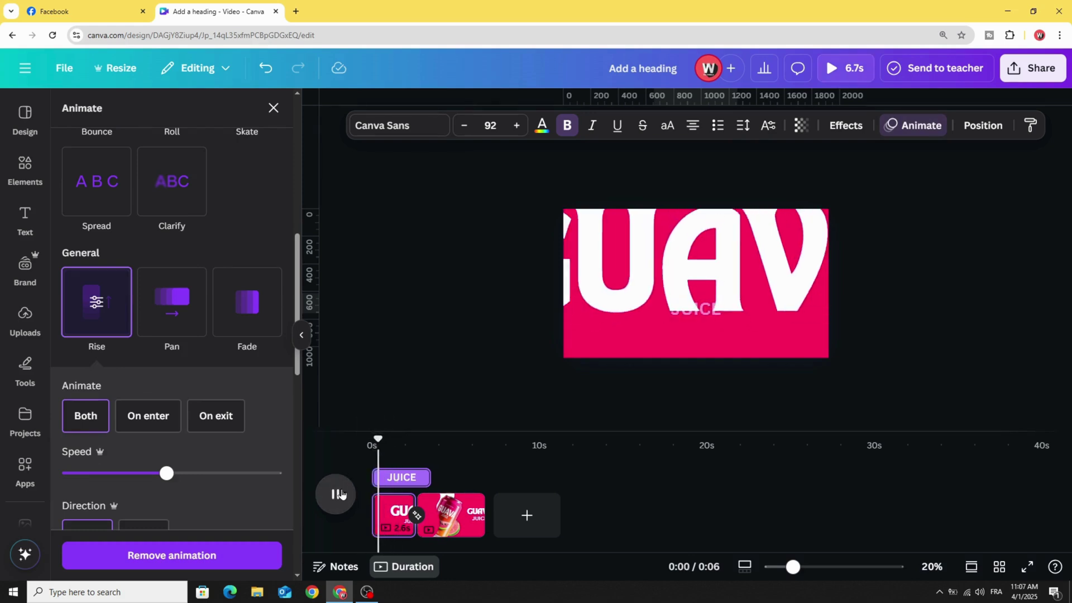